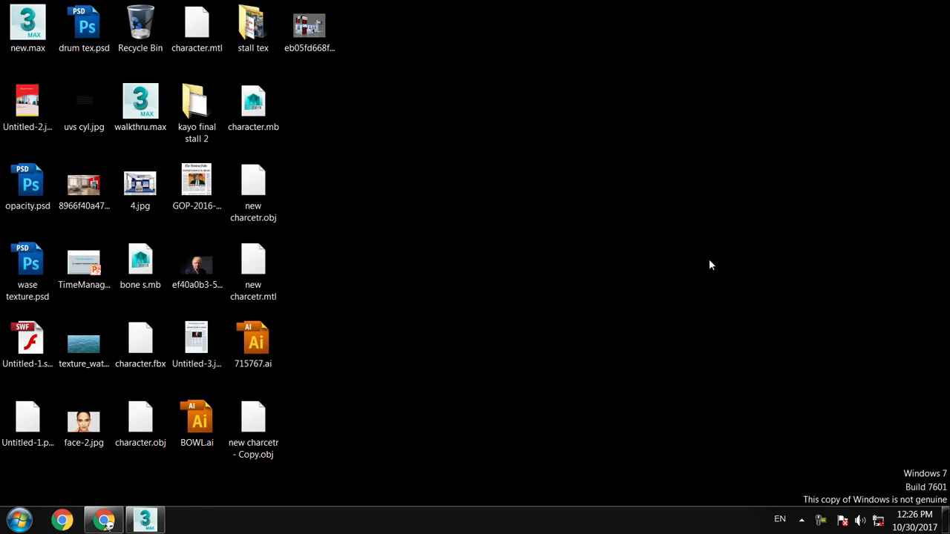
# Write a Notepad intro about modelling and texturing a stall in 3dsmax using Vray (Part 1)
pyautogui.press('super+r')
pyautogui.write('notepad')
pyautogui.press('Return')
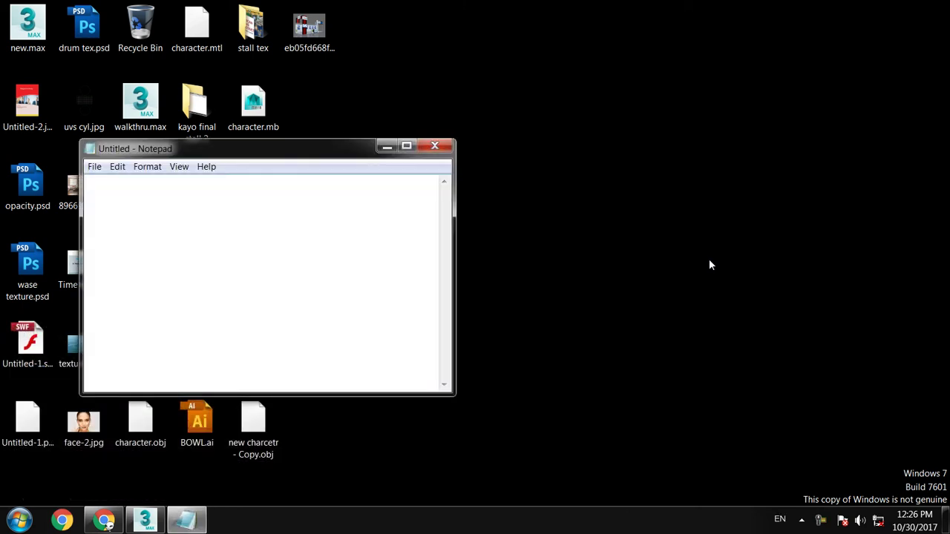
pyautogui.click(406, 145)
pyautogui.write('In this tuto')
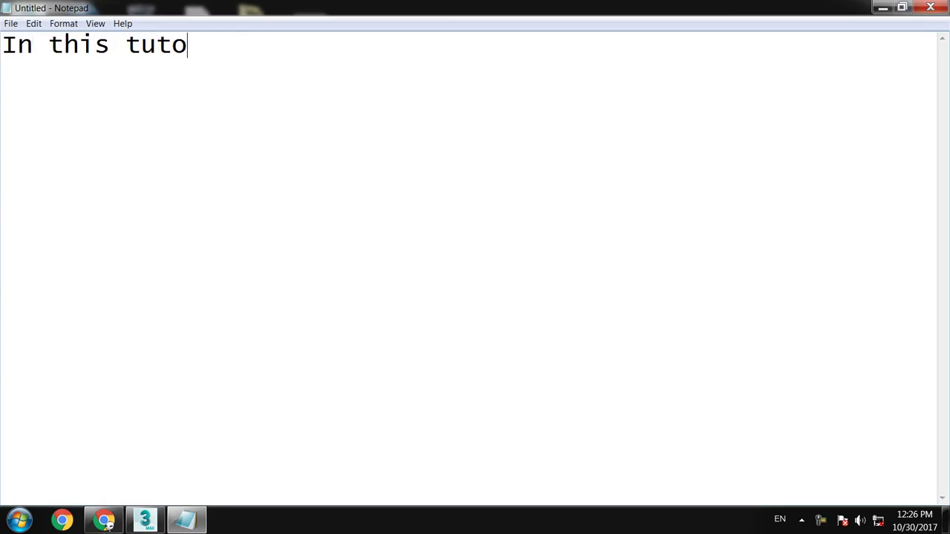
pyautogui.write('rial we will Model and t')
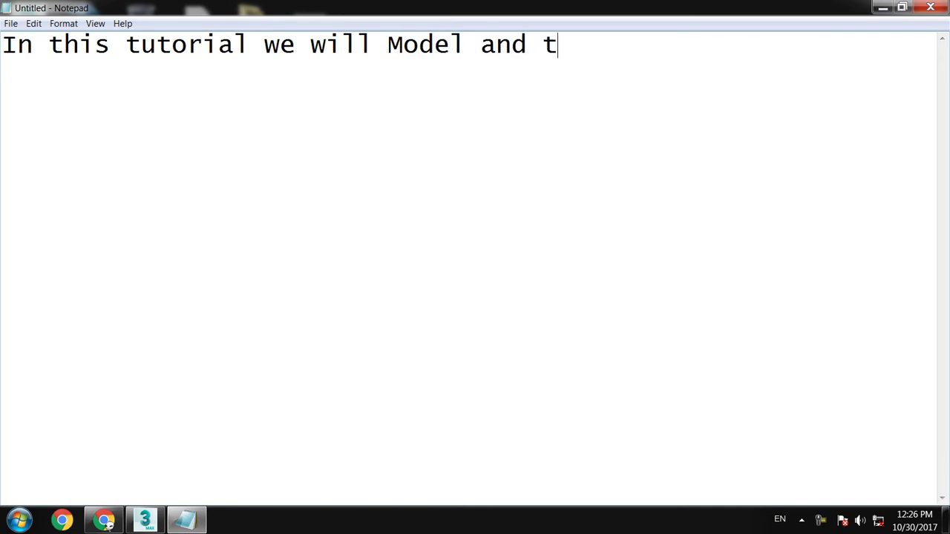
pyautogui.write('exture a stall in 3dsmax using Vray ( ')
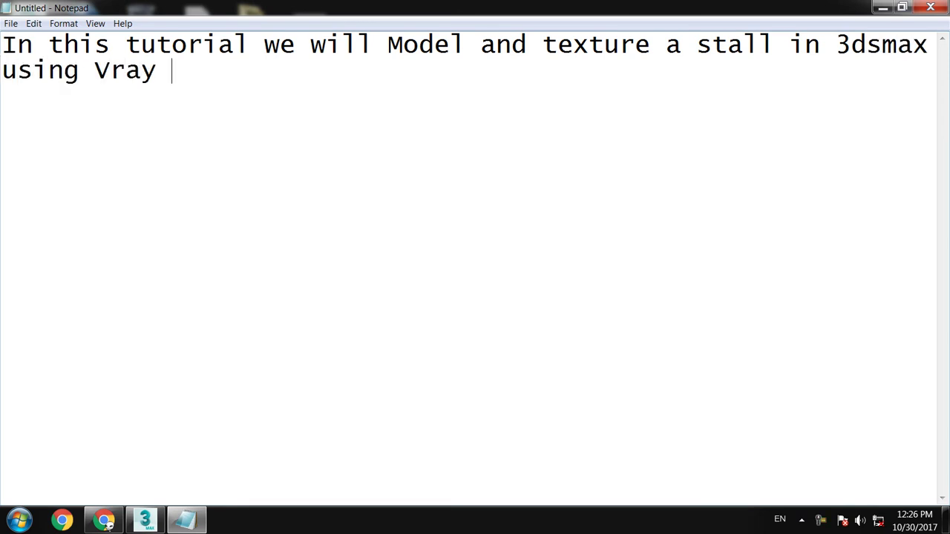
pyautogui.write('Part 1)  ')
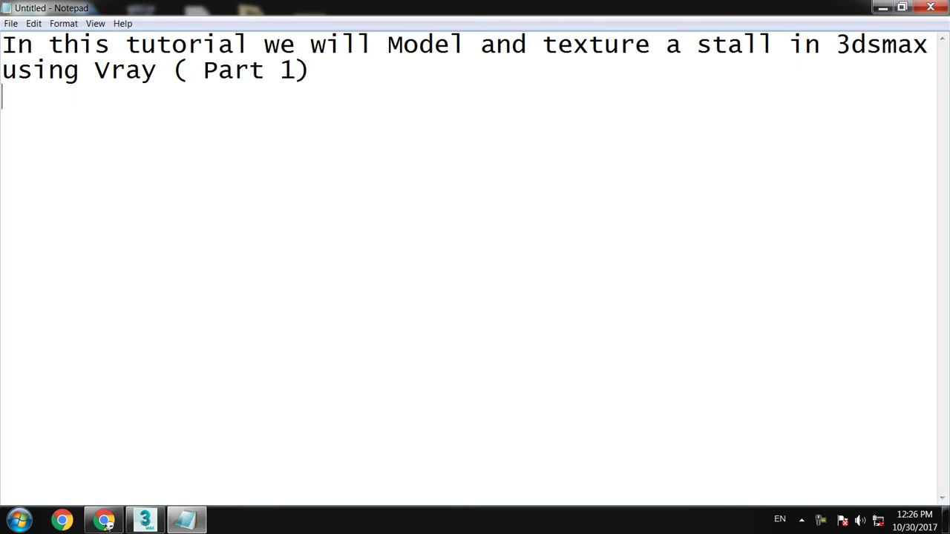
pyautogui.write('Lets get started..')
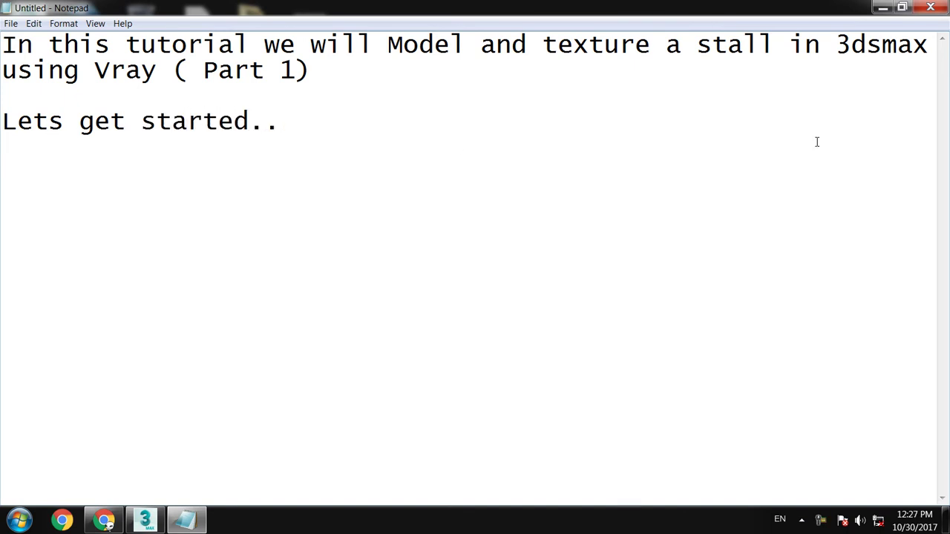
pyautogui.click(882, 8)
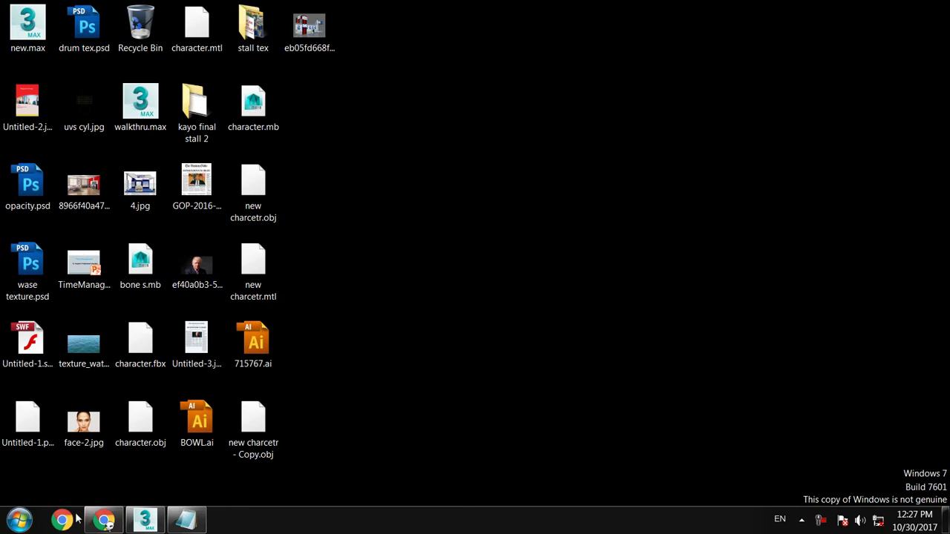
# Bring up 3ds Max beside the stall reference image with the Perspective view maximized and orbited
pyautogui.click(145, 519)
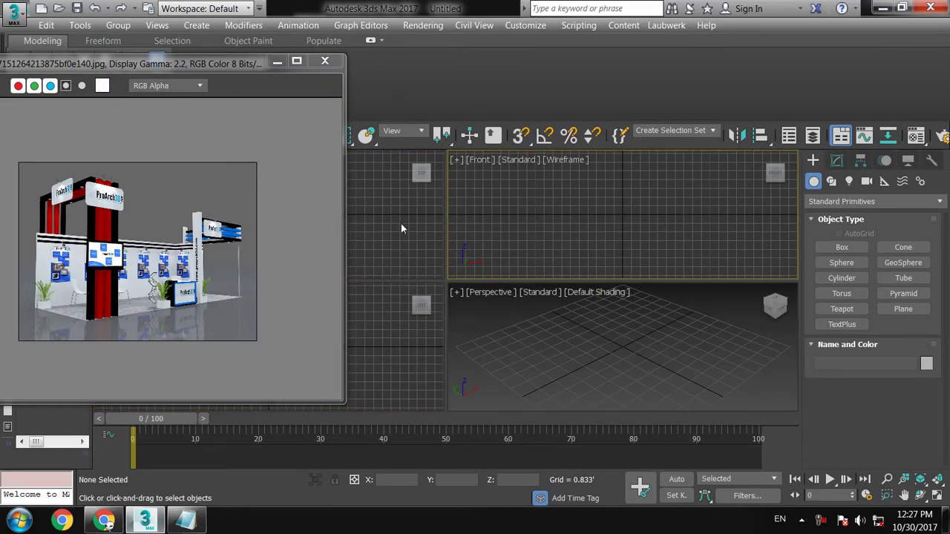
pyautogui.click(413, 252)
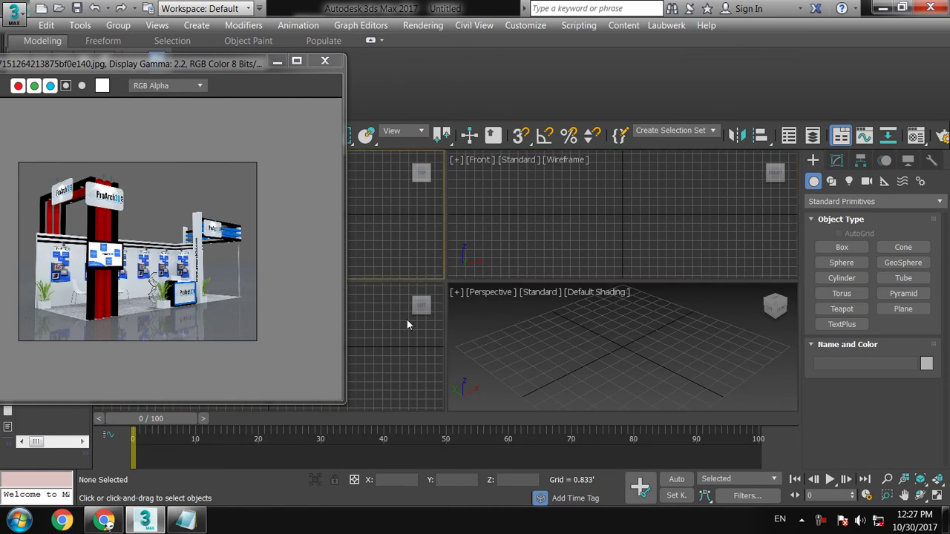
pyautogui.click(546, 340)
pyautogui.hotkey('alt', 'w')
pyautogui.moveTo(546, 312)
pyautogui.keyDown('alt'); pyautogui.mouseDown(button='middle')
pyautogui.moveTo(604, 339)
pyautogui.moveTo(601, 363)
pyautogui.moveTo(619, 359)
pyautogui.mouseUp(button='middle'); pyautogui.keyUp('alt')
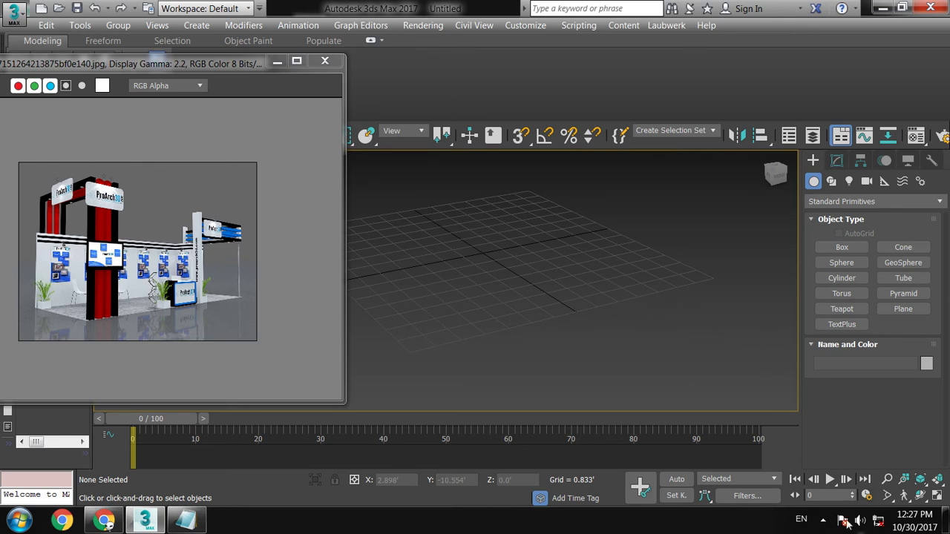
pyautogui.click(822, 519)
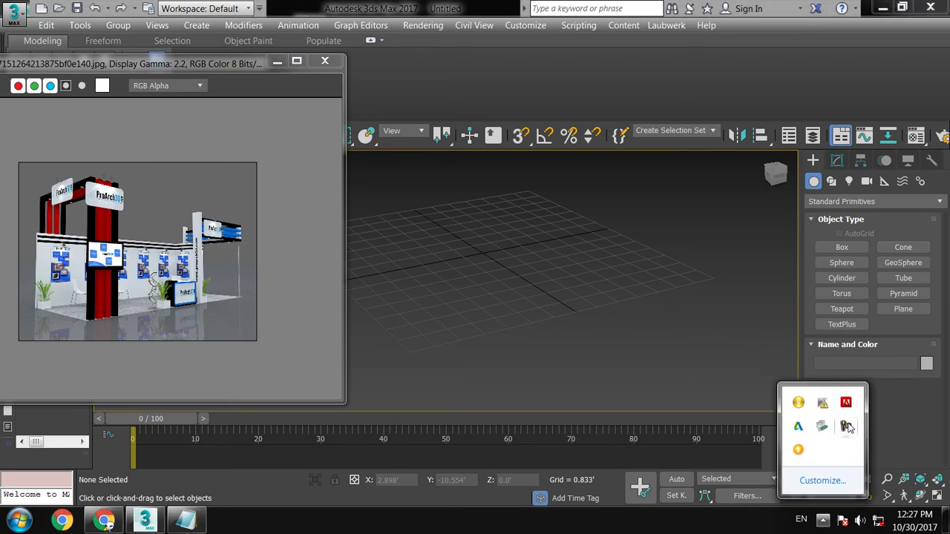
pyautogui.click(847, 427)
pyautogui.click(474, 311)
# Draw a large floor Plane across the grid in the Perspective view
pyautogui.keyDown('alt'); pyautogui.moveTo(619, 316); pyautogui.dragTo(606, 320, button='middle'); pyautogui.keyUp('alt')
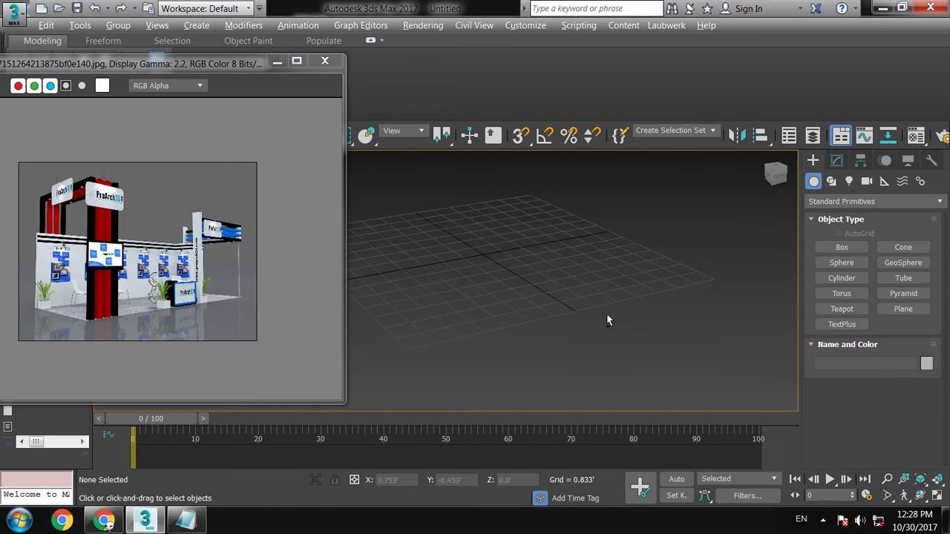
pyautogui.click(878, 308)
pyautogui.moveTo(619, 261)
pyautogui.keyDown('alt'); pyautogui.mouseDown(button='middle')
pyautogui.moveTo(579, 272)
pyautogui.moveTo(615, 180)
pyautogui.moveTo(629, 235)
pyautogui.mouseUp(button='middle'); pyautogui.keyUp('alt')
pyautogui.moveTo(630, 235); pyautogui.dragTo(433, 416)
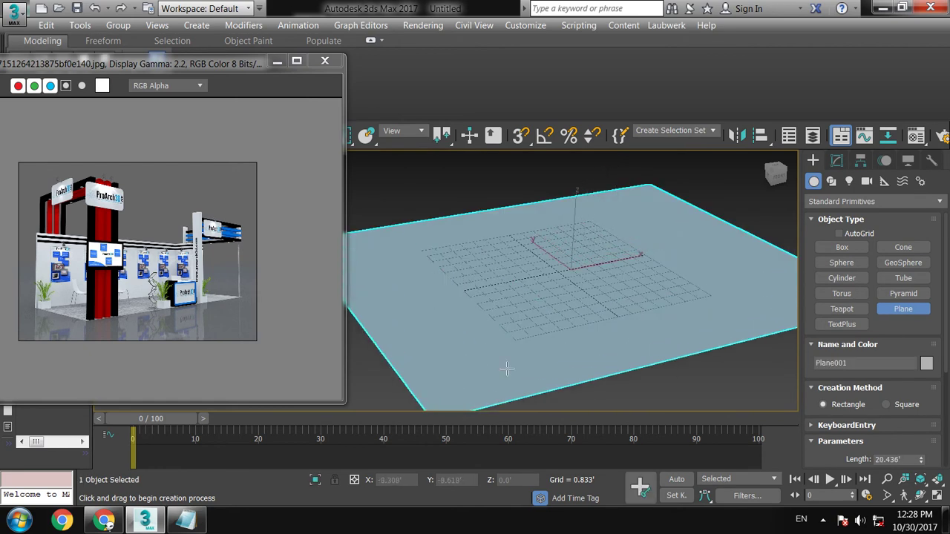
pyautogui.scroll(-2, 507, 369)
# In the maximized Top view, scale the floor plane to about 154.5% by 121.5%
pyautogui.hotkey('alt', 'w')
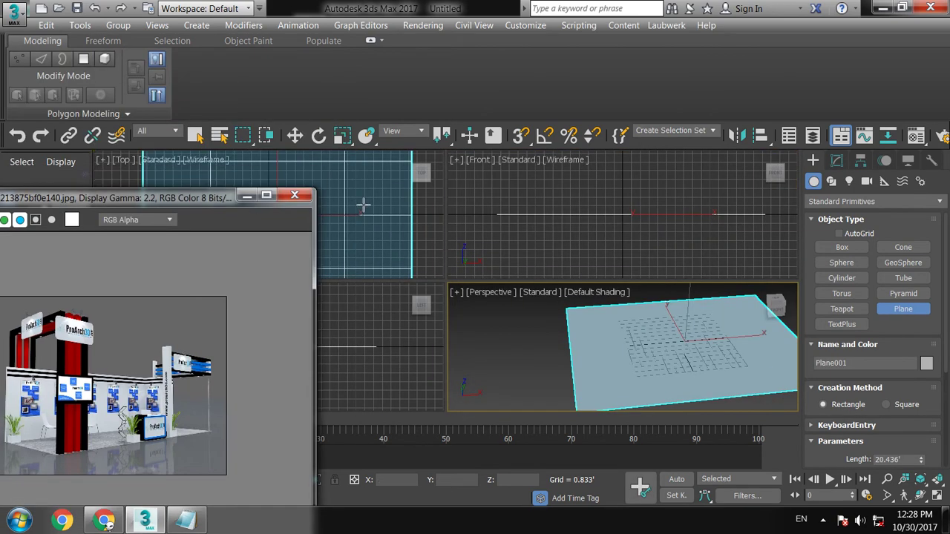
pyautogui.hotkey('alt', 'w')
pyautogui.moveTo(396, 213); pyautogui.dragTo(519, 248, button='middle')
pyautogui.press('e')
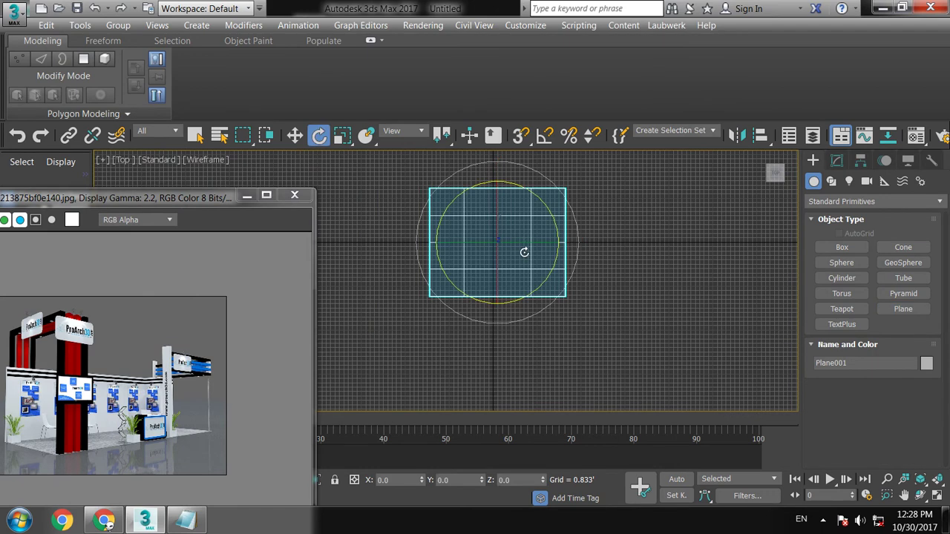
pyautogui.press('r')
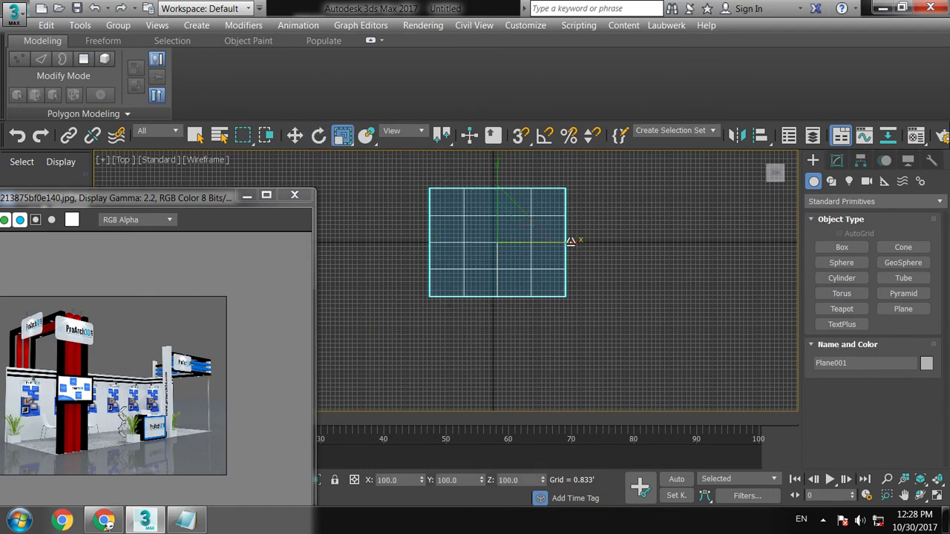
pyautogui.moveTo(570, 241); pyautogui.dragTo(583, 242)
pyautogui.click(504, 179)
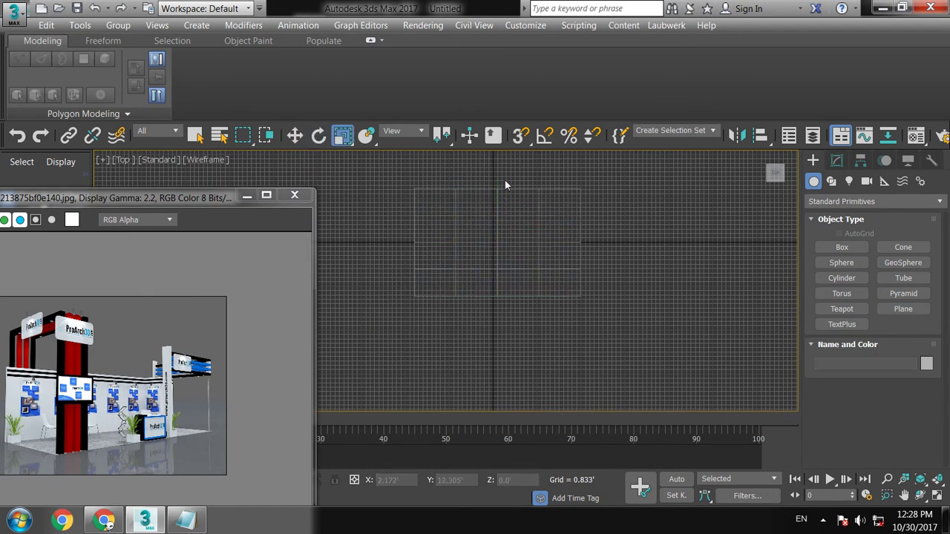
pyautogui.click(566, 239)
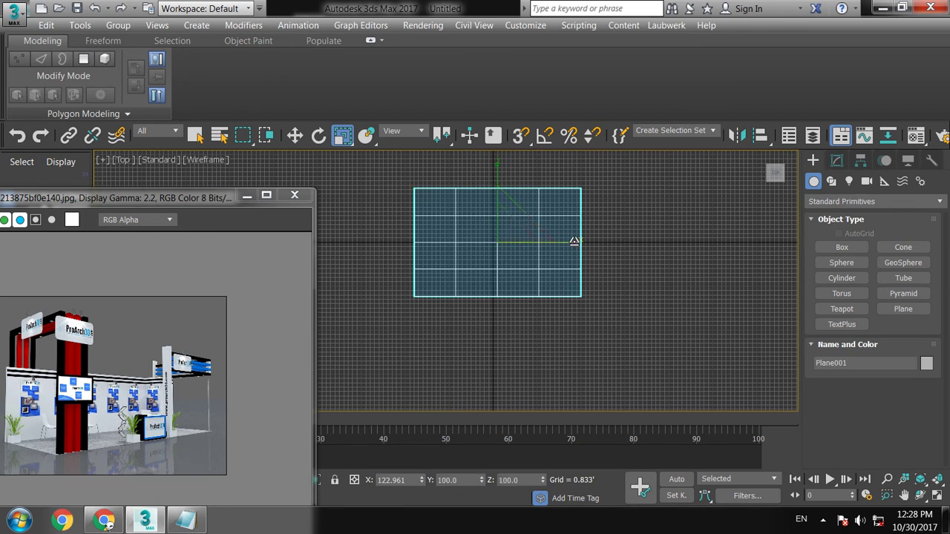
pyautogui.moveTo(497, 167); pyautogui.dragTo(502, 156)
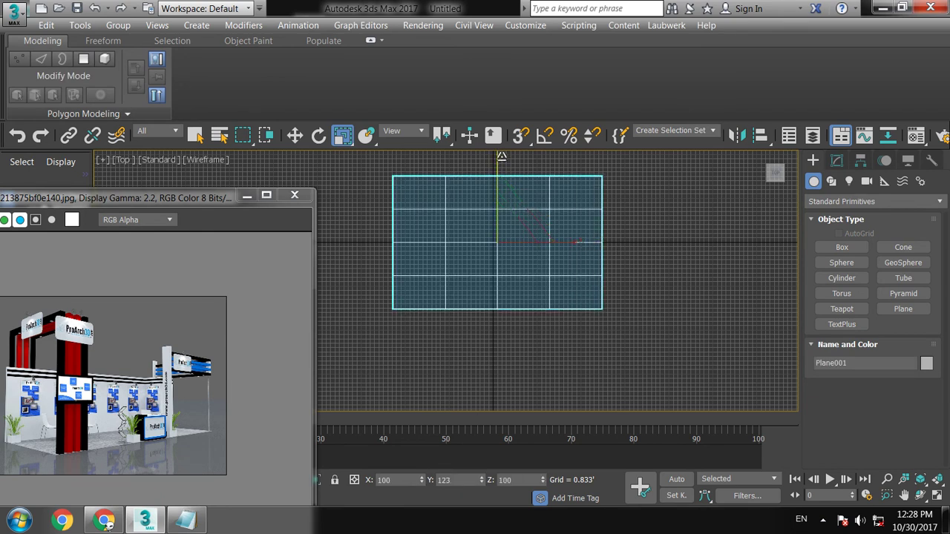
pyautogui.moveTo(538, 282); pyautogui.dragTo(542, 285, button='middle')
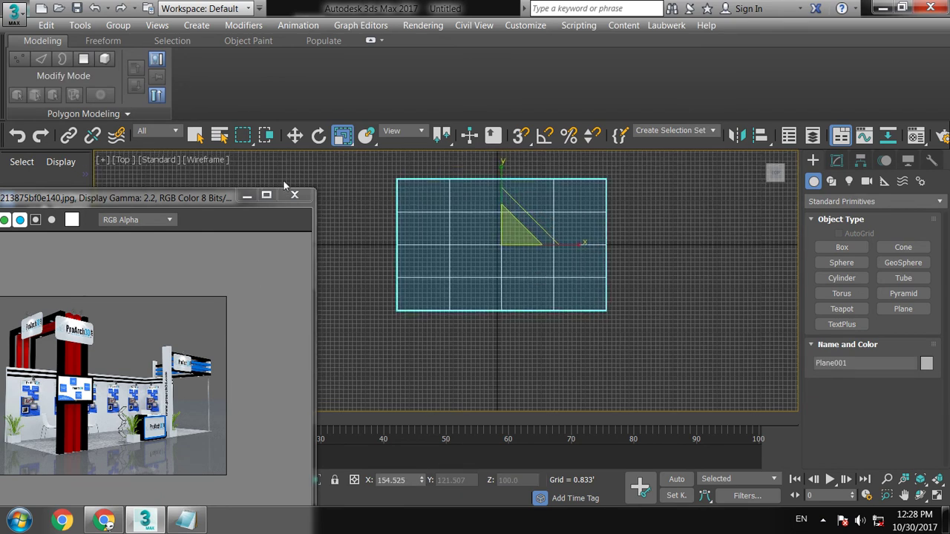
pyautogui.click(857, 204)
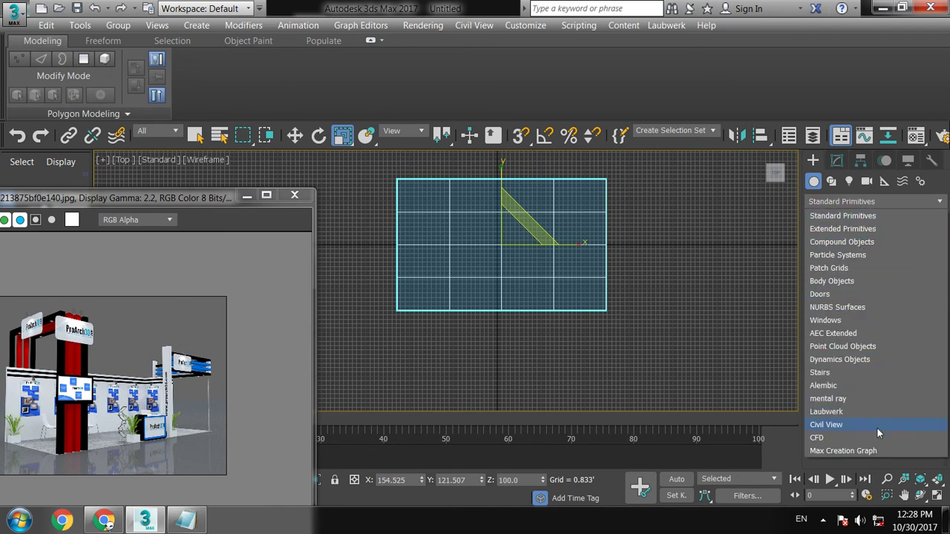
# Draw an AEC Extended wall along the floor's top edge from corner to corner
pyautogui.click(864, 334)
pyautogui.click(841, 262)
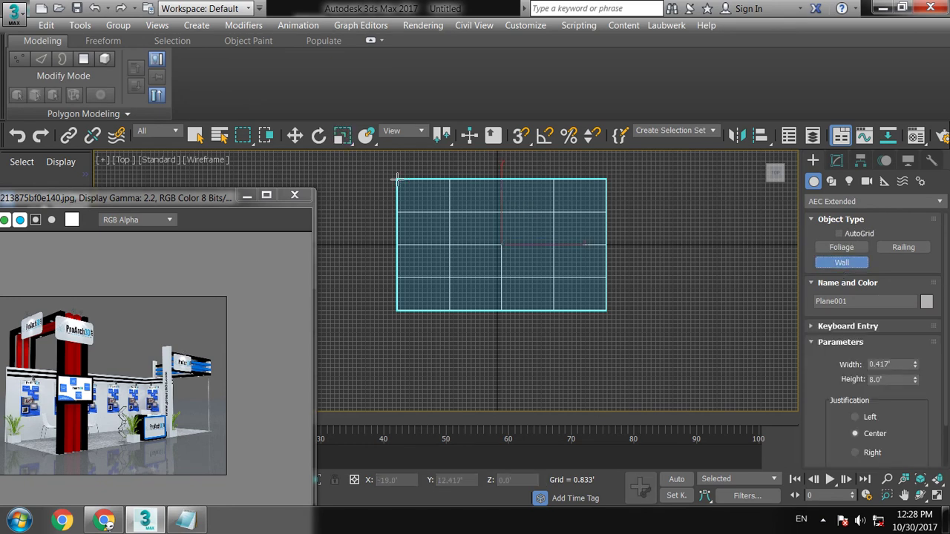
pyautogui.click(397, 179)
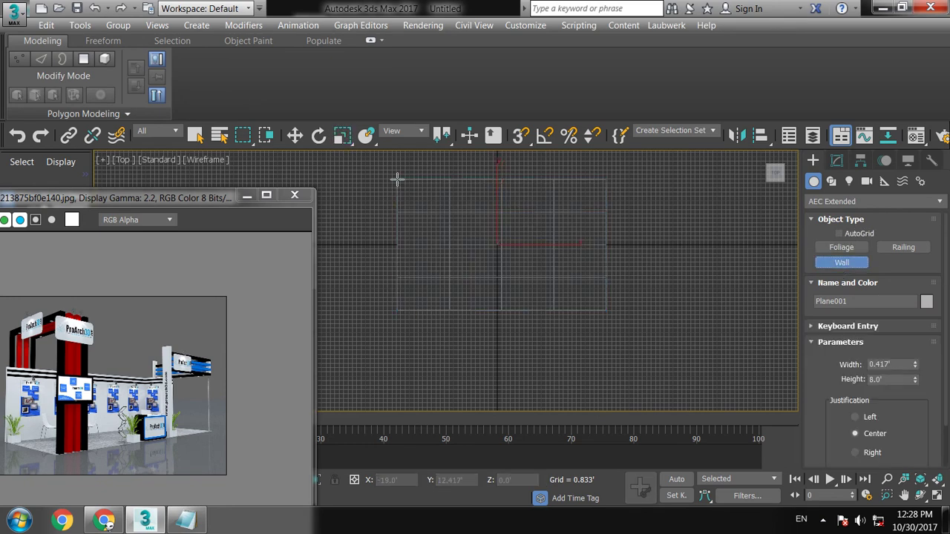
pyautogui.click(607, 178)
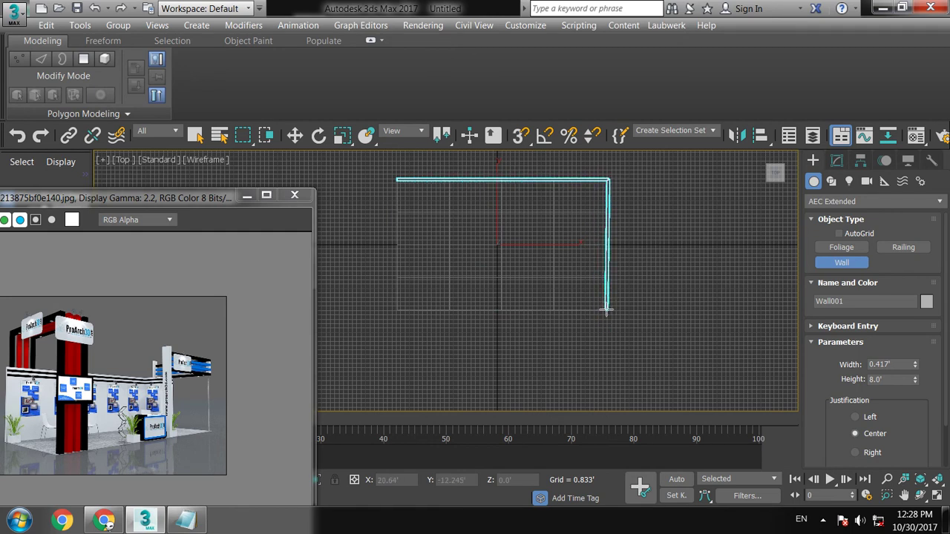
pyautogui.rightClick(606, 310)
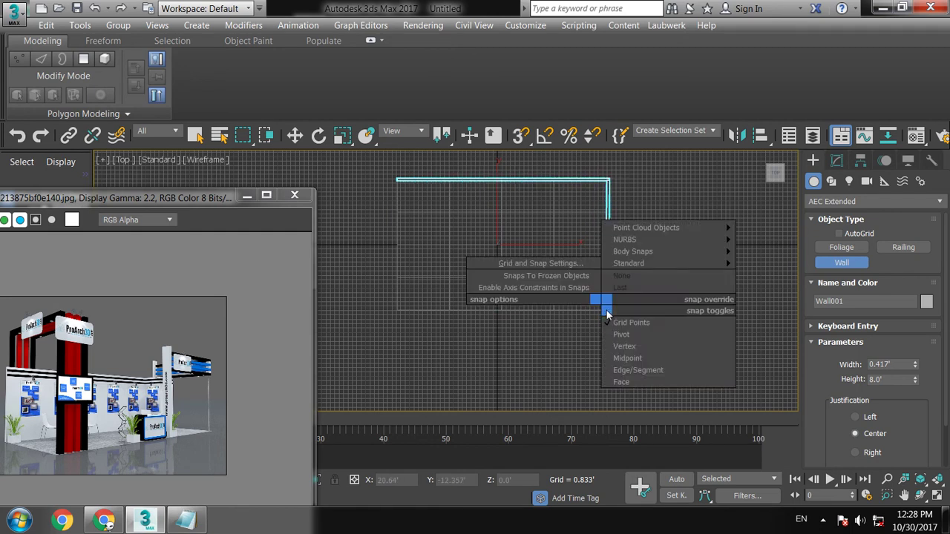
# Scale the wall's height to 149% in the Perspective view
pyautogui.press('w')
pyautogui.hotkey('alt', 'w')
pyautogui.hotkey('alt', 'w')
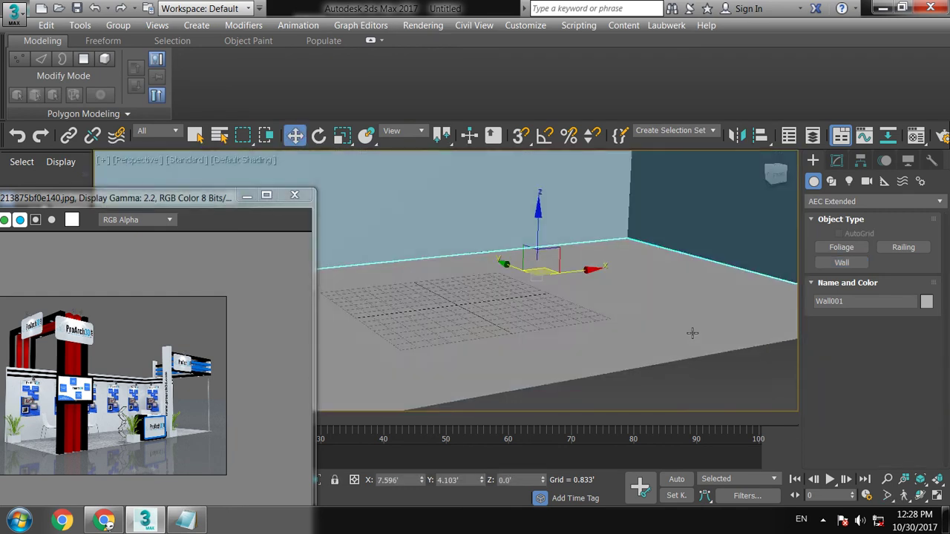
pyautogui.scroll(-5, 668, 327)
pyautogui.scroll(3, 636, 318)
pyautogui.scroll(2, 622, 326)
pyautogui.press('r')
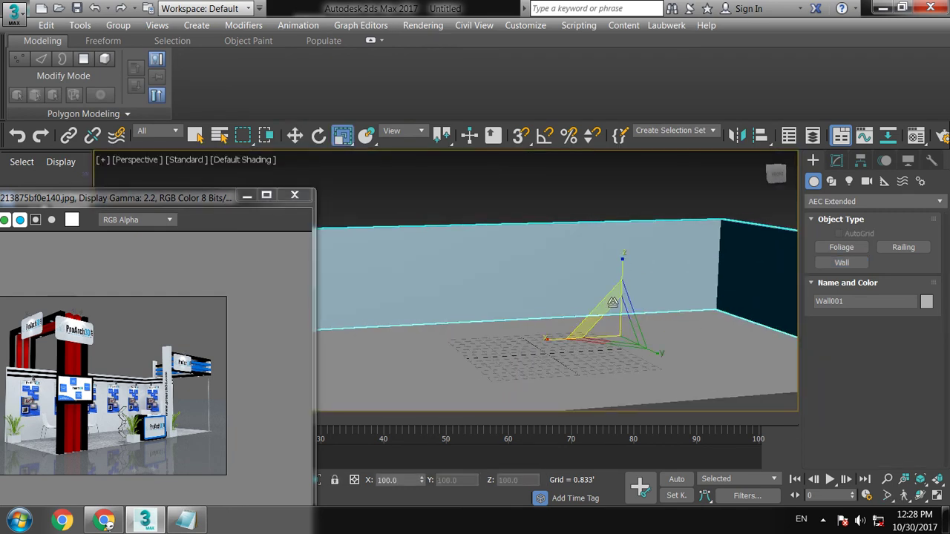
pyautogui.moveTo(624, 278); pyautogui.dragTo(624, 242)
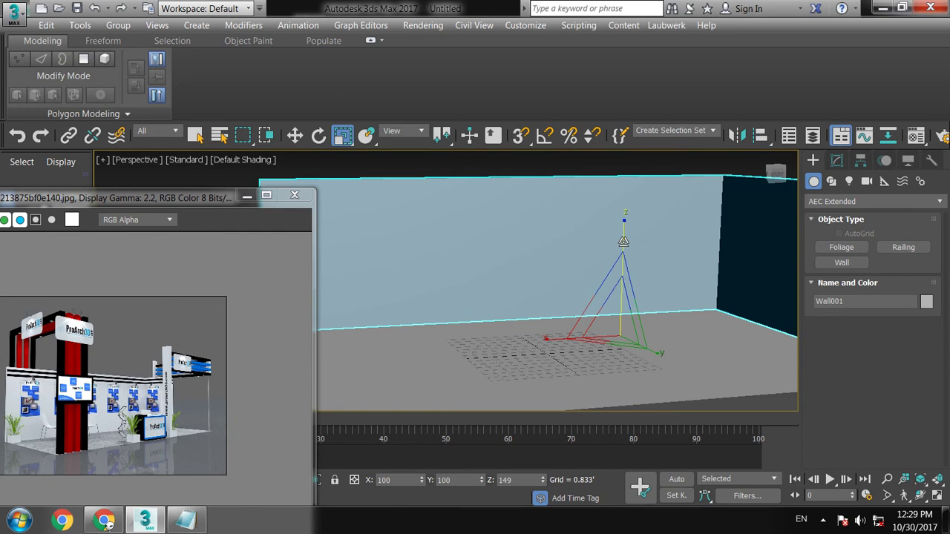
# Compare the wall against the full-screen stall reference image
pyautogui.click(267, 195)
pyautogui.scroll(1, 484, 346)
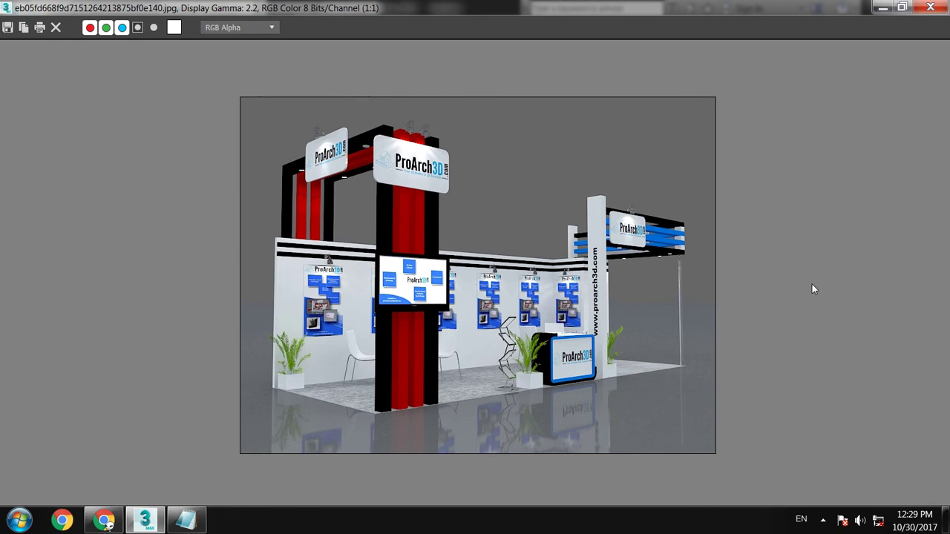
pyautogui.click(883, 8)
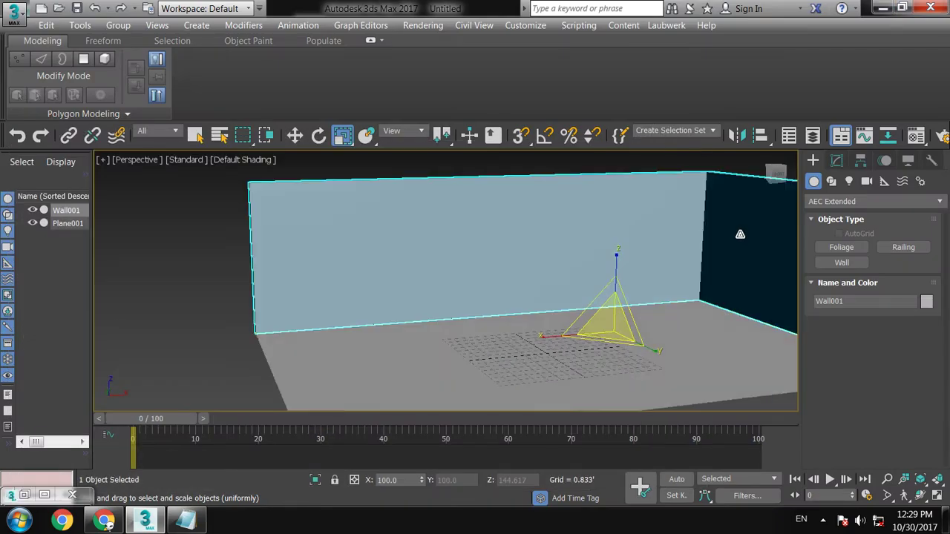
pyautogui.scroll(-3, 622, 309)
# Convert Wall001 to an Editable Poly
pyautogui.scroll(-2, 622, 309)
pyautogui.rightClick(587, 253)
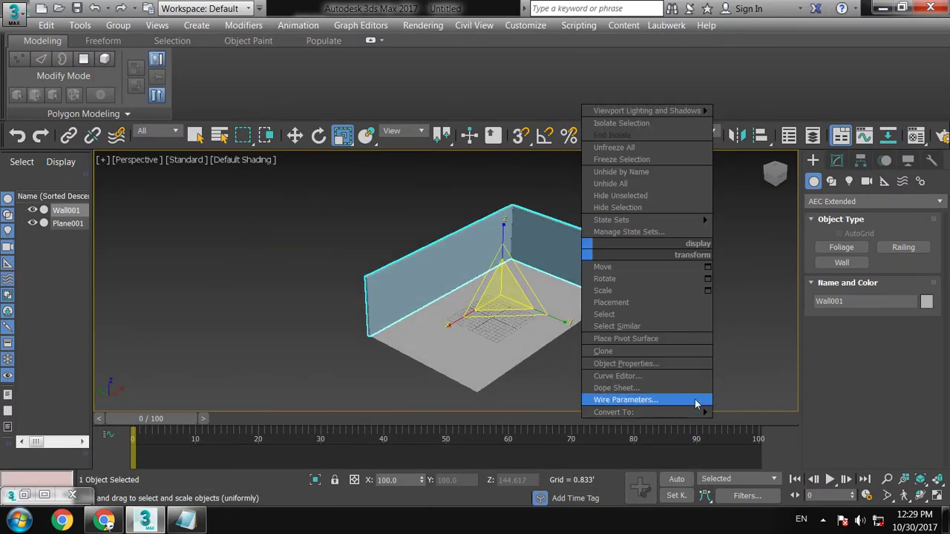
pyautogui.click(763, 423)
# Pull the wall's four end vertices inward to shorten the side wall into a short return
pyautogui.press('1')
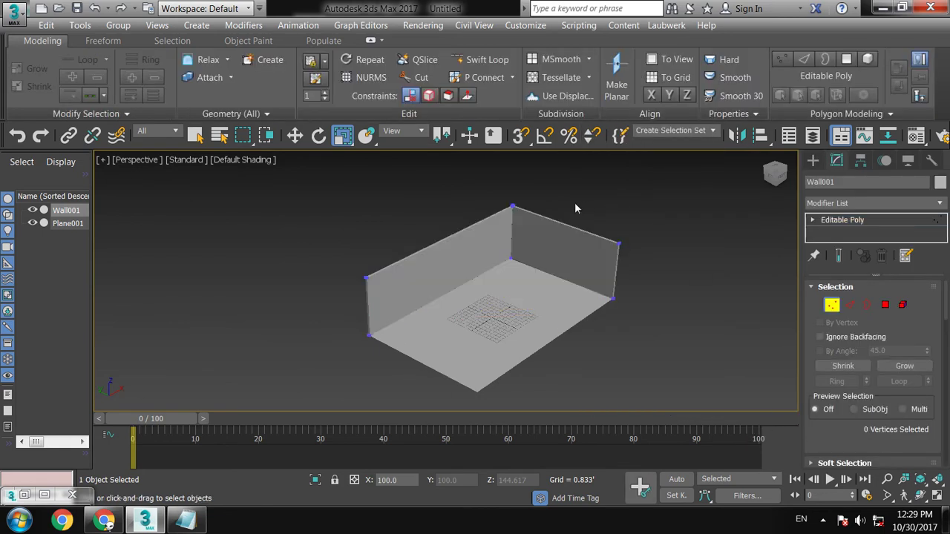
pyautogui.moveTo(574, 201); pyautogui.dragTo(759, 335)
pyautogui.press('w')
pyautogui.press('F4')
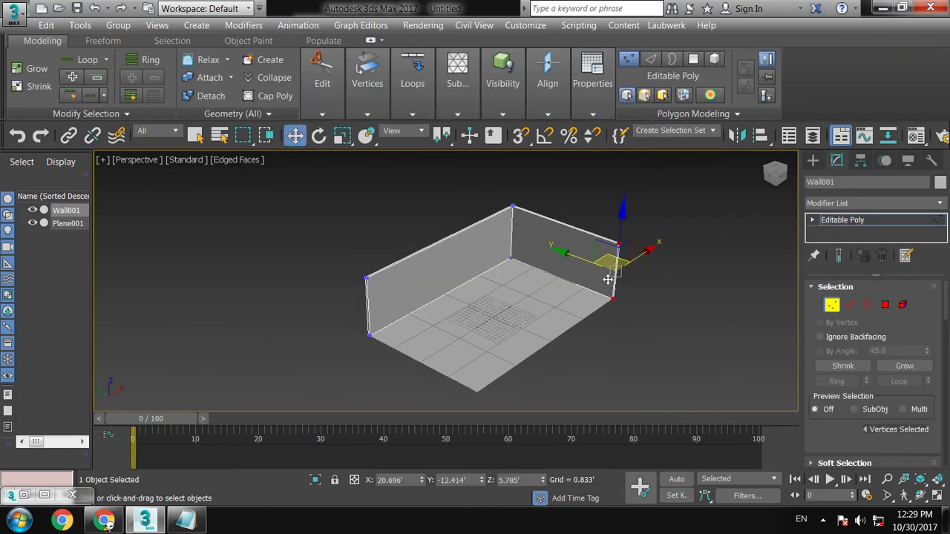
pyautogui.moveTo(570, 255); pyautogui.dragTo(492, 233)
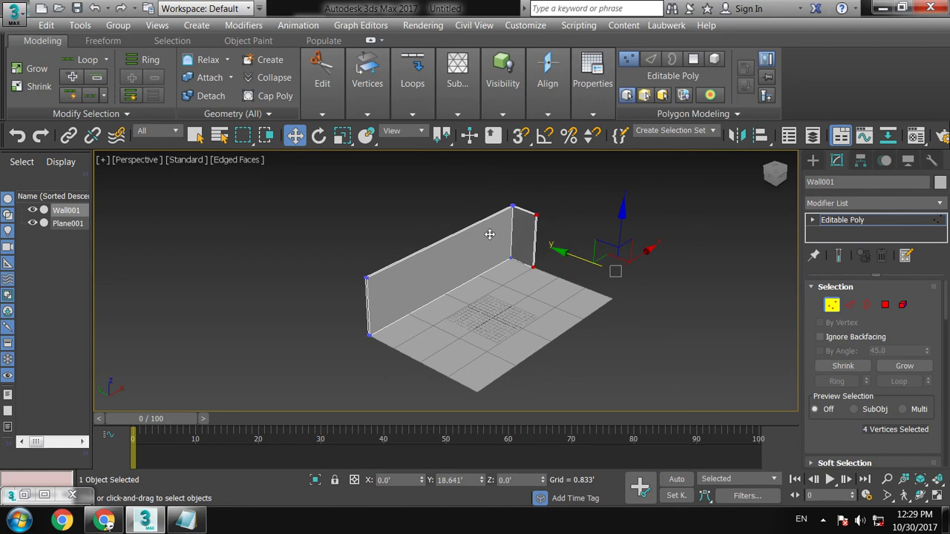
pyautogui.moveTo(581, 305)
pyautogui.keyDown('alt'); pyautogui.mouseDown(button='middle')
pyautogui.moveTo(587, 341)
pyautogui.moveTo(574, 230)
pyautogui.moveTo(549, 373)
pyautogui.moveTo(636, 210)
pyautogui.mouseUp(button='middle'); pyautogui.keyUp('alt')
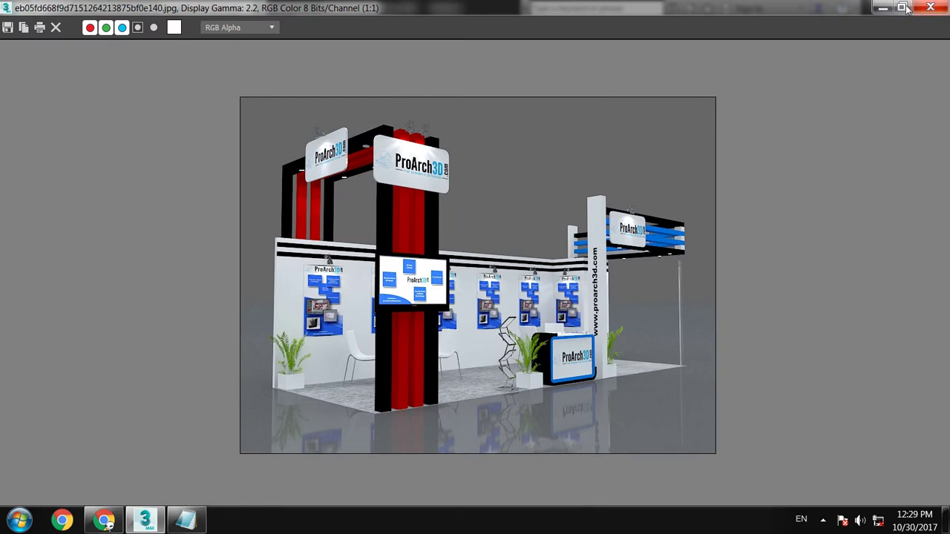
pyautogui.click(903, 8)
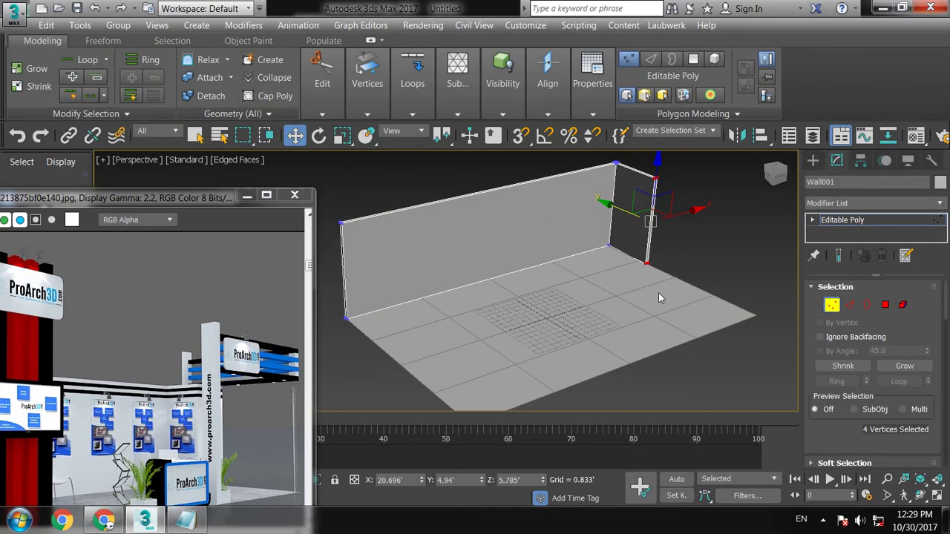
# Extrude the short end wall's face by 1.638'
pyautogui.press('4')
pyautogui.click(629, 205)
pyautogui.moveTo(677, 269); pyautogui.dragTo(680, 295, button='middle')
pyautogui.press('z')
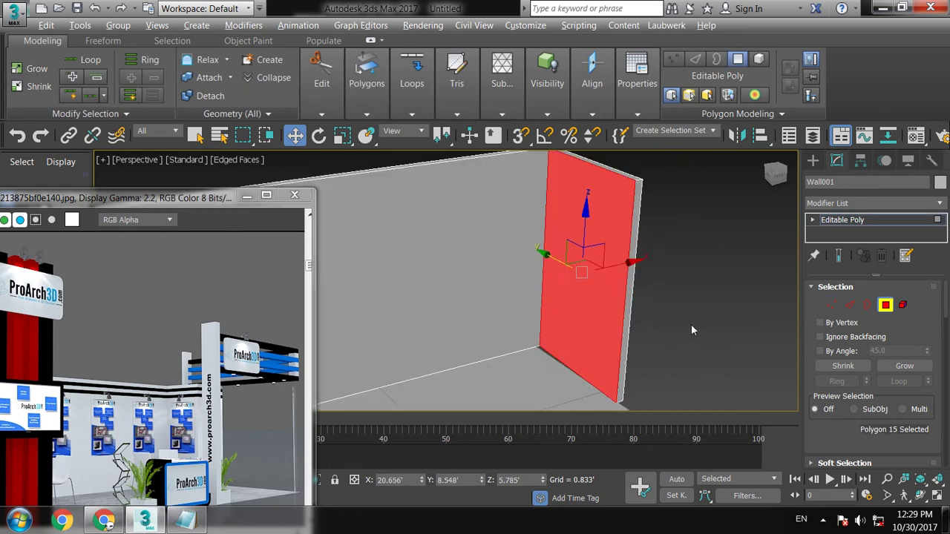
pyautogui.scroll(-3, 867, 330)
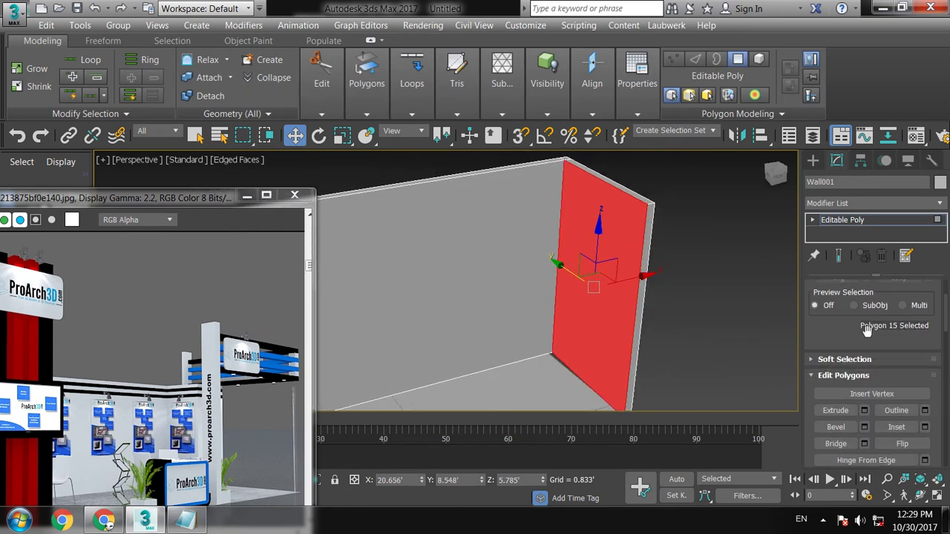
pyautogui.click(864, 410)
pyautogui.moveTo(457, 313); pyautogui.dragTo(462, 265)
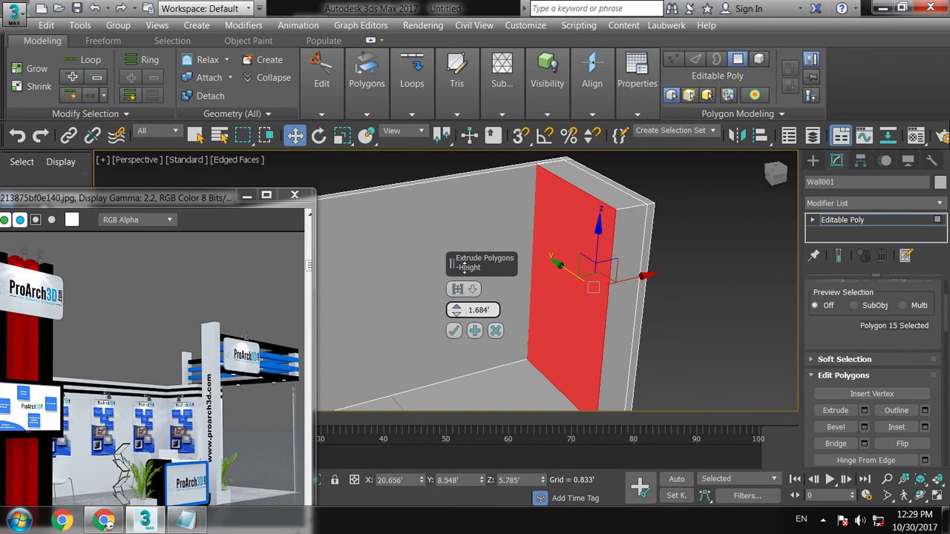
pyautogui.click(454, 330)
# View the walls from the other side and move the reference image window higher
pyautogui.moveTo(747, 359)
pyautogui.keyDown('alt'); pyautogui.mouseDown(button='middle')
pyautogui.moveTo(755, 292)
pyautogui.moveTo(611, 296)
pyautogui.mouseUp(button='middle'); pyautogui.keyUp('alt')
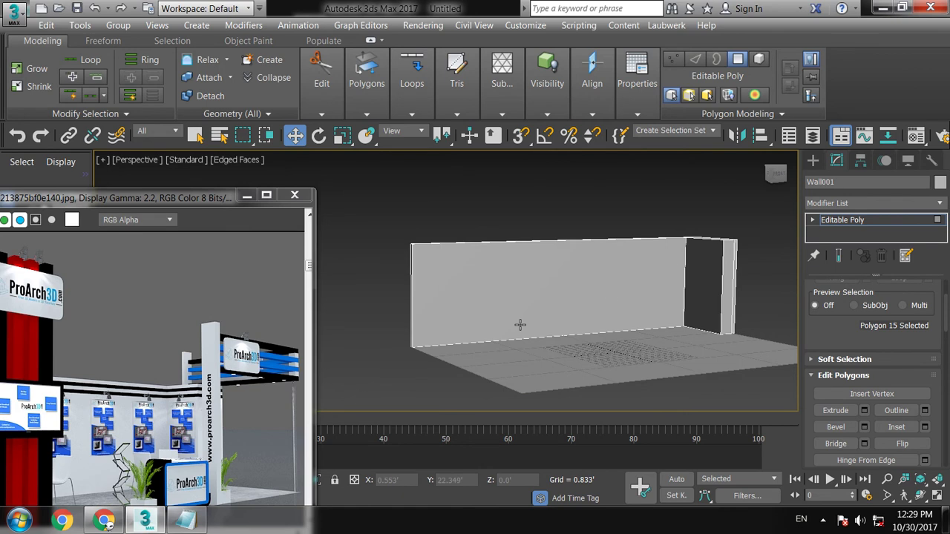
pyautogui.scroll(3, 598, 339)
pyautogui.scroll(-3, 609, 307)
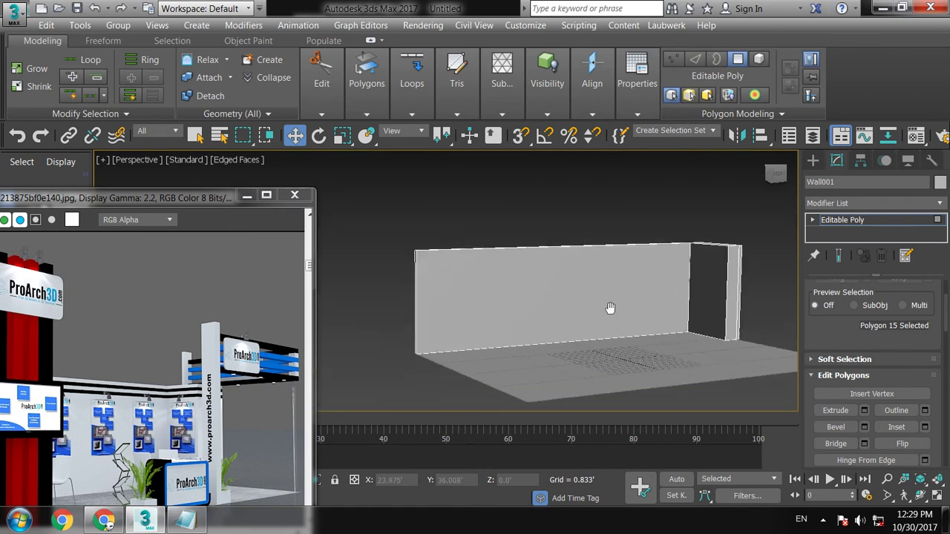
pyautogui.moveTo(610, 307); pyautogui.dragTo(607, 316, button='middle')
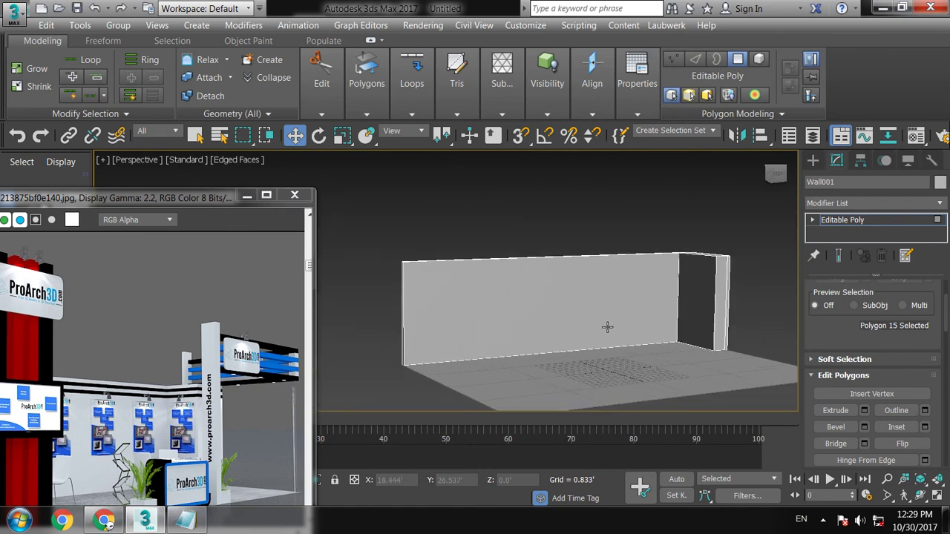
pyautogui.moveTo(144, 204)
pyautogui.mouseDown()
pyautogui.moveTo(247, 110)
pyautogui.moveTo(363, 69)
pyautogui.mouseUp()
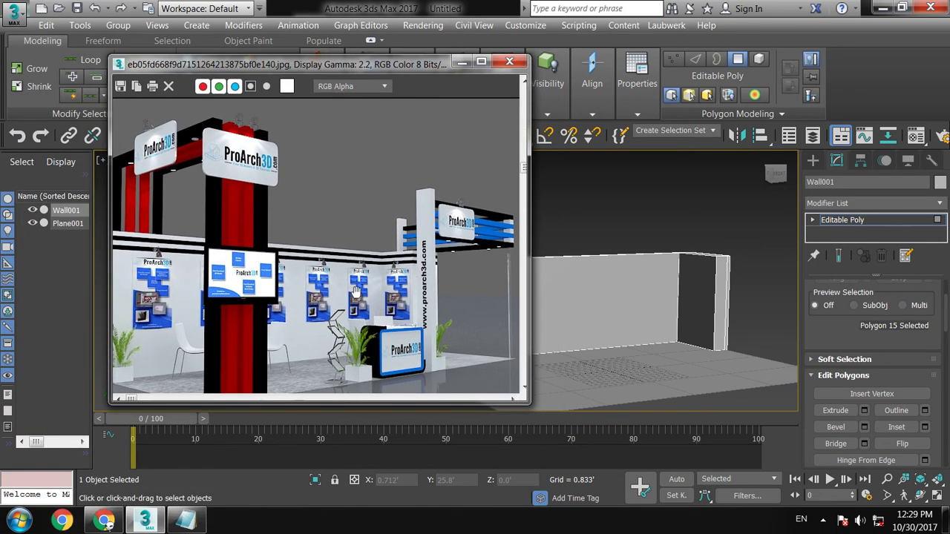
# Leave polygon mode, park the reference image top-left, and face the long wall front-on
pyautogui.click(462, 64)
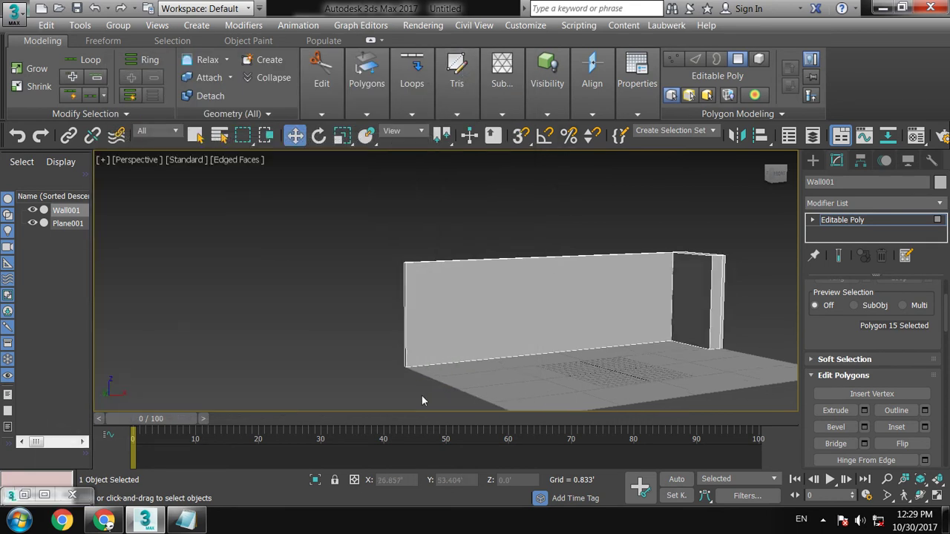
pyautogui.click(25, 495)
pyautogui.moveTo(716, 268)
pyautogui.keyDown('alt'); pyautogui.mouseDown(button='middle')
pyautogui.moveTo(718, 314)
pyautogui.moveTo(705, 281)
pyautogui.mouseUp(button='middle'); pyautogui.keyUp('alt')
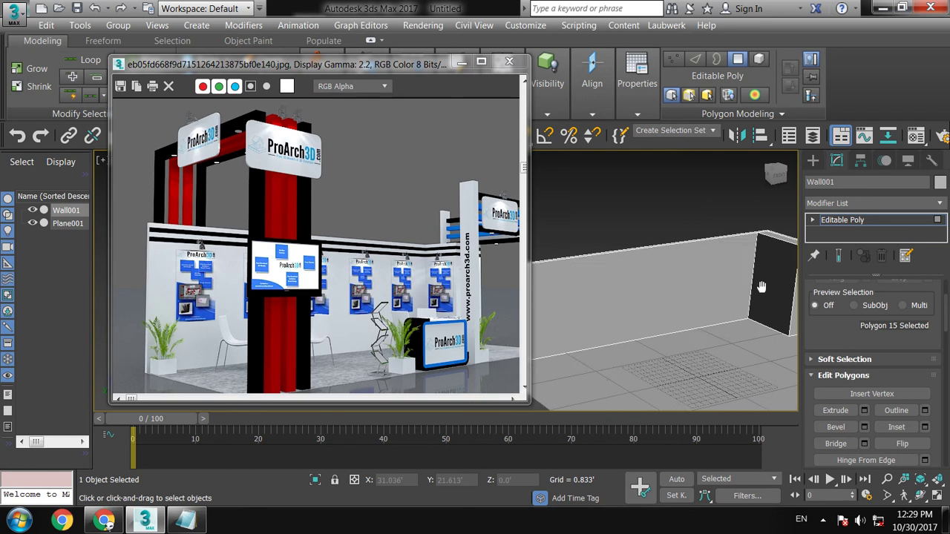
pyautogui.click(857, 219)
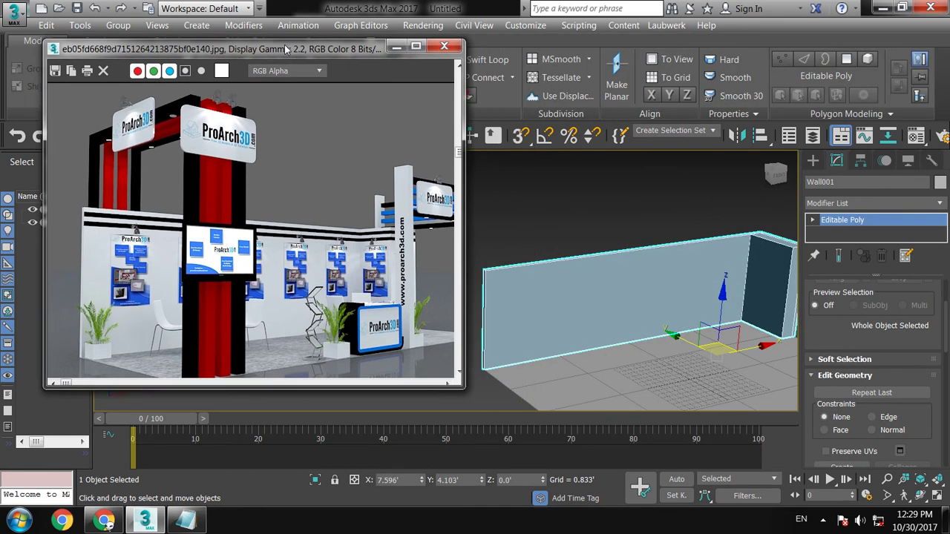
pyautogui.moveTo(358, 73); pyautogui.dragTo(259, 48)
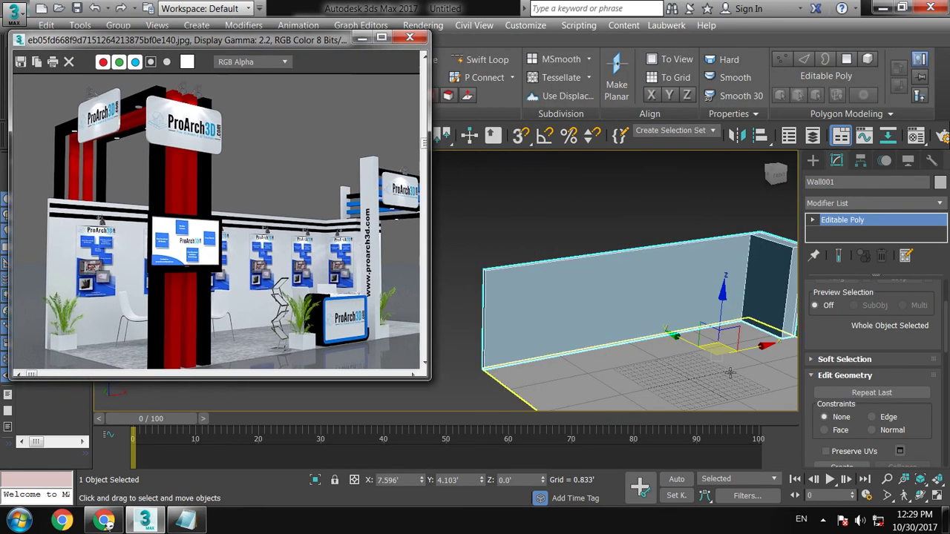
pyautogui.moveTo(645, 312)
pyautogui.keyDown('alt'); pyautogui.mouseDown(button='middle')
pyautogui.moveTo(625, 320)
pyautogui.moveTo(625, 346)
pyautogui.moveTo(702, 346)
pyautogui.moveTo(651, 343)
pyautogui.moveTo(749, 304)
pyautogui.mouseUp(button='middle'); pyautogui.keyUp('alt')
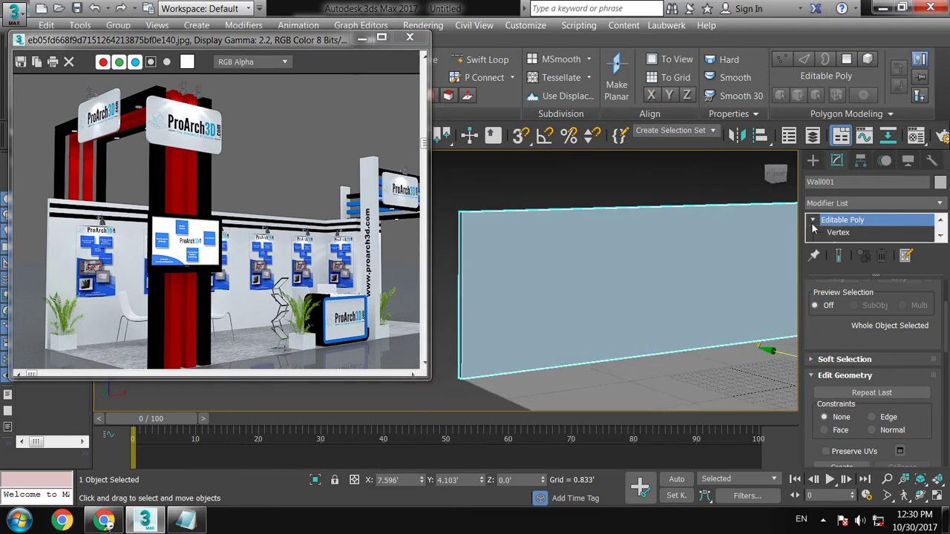
# Add three Swift Loop horizontal edge loops just below the long wall's top
pyautogui.click(494, 66)
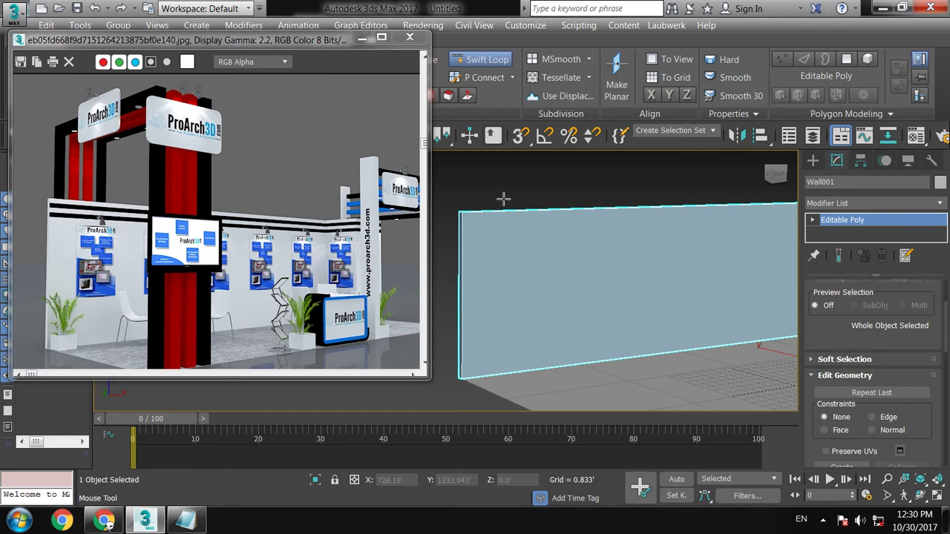
pyautogui.click(463, 213)
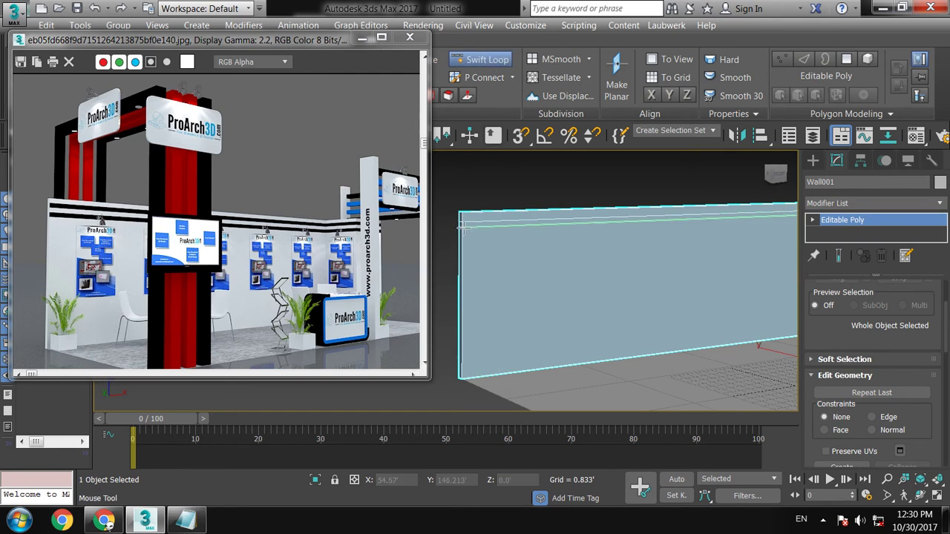
pyautogui.click(463, 228)
pyautogui.click(463, 240)
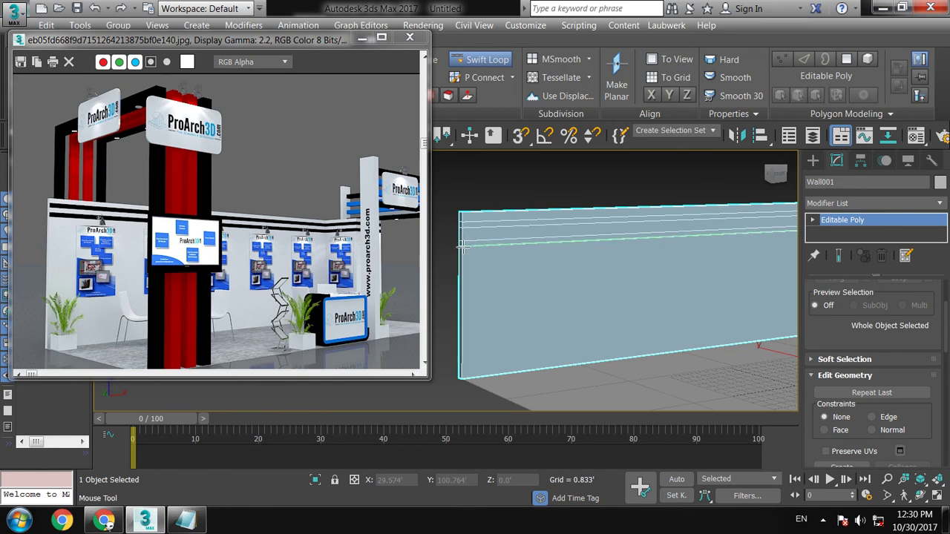
pyautogui.rightClick(464, 247)
# Make the wall see-through and maximize the bottom-left viewport
pyautogui.moveTo(720, 265); pyautogui.dragTo(735, 257, button='middle')
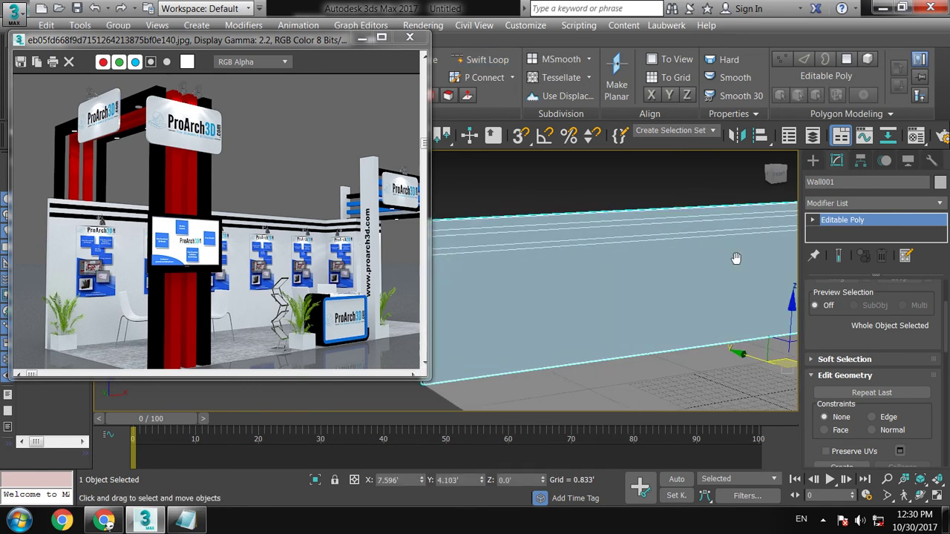
pyautogui.scroll(-3, 736, 257)
pyautogui.scroll(2, 715, 286)
pyautogui.hotkey('alt', 'w')
pyautogui.hotkey('alt', 'x')
pyautogui.rightClick(429, 388)
pyautogui.hotkey('alt', 'w')
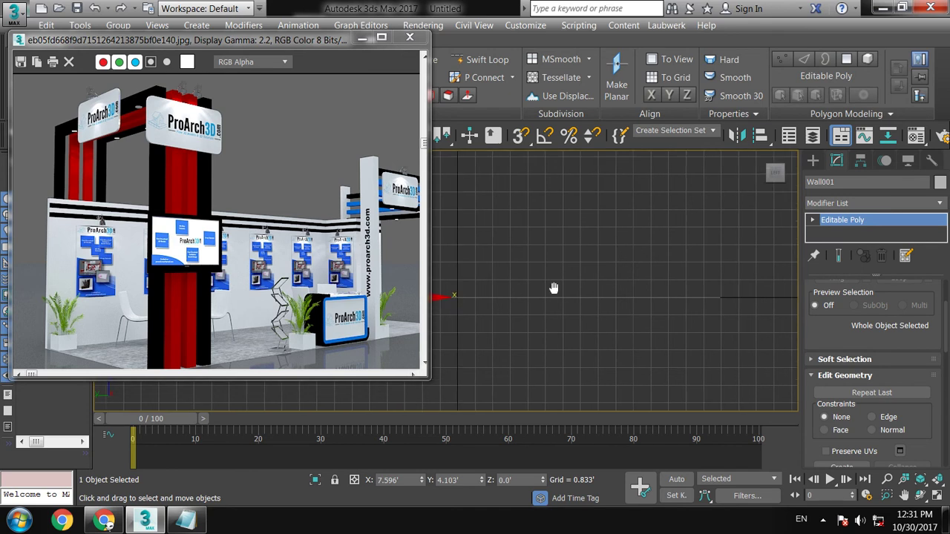
# Pan and zoom the viewport to bring Wall001 into frame
pyautogui.scroll(2, 563, 297)
pyautogui.moveTo(563, 297)
pyautogui.mouseDown(button='middle')
pyautogui.moveTo(560, 375)
pyautogui.moveTo(591, 358)
pyautogui.moveTo(615, 286)
pyautogui.moveTo(642, 294)
pyautogui.mouseUp(button='middle')
pyautogui.scroll(1, 591, 358)
pyautogui.scroll(-1, 579, 335)
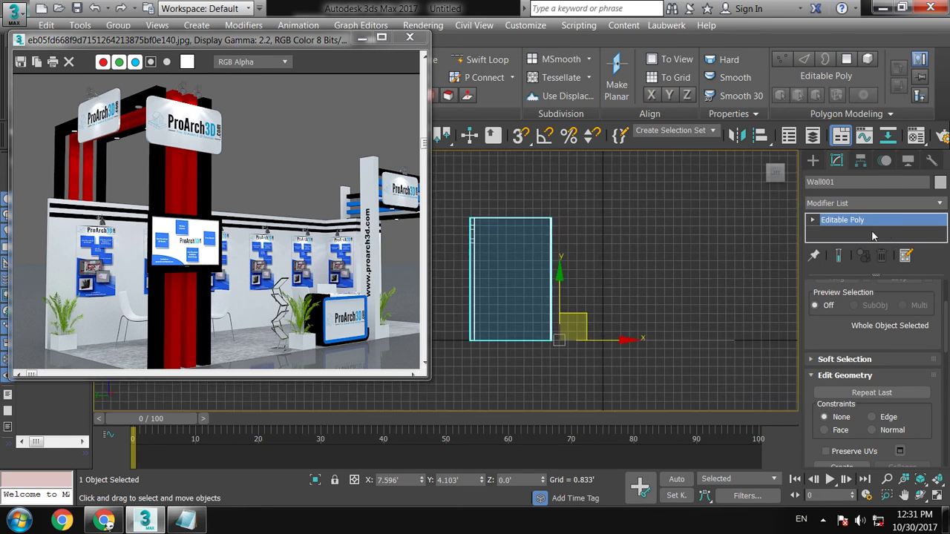
# Draw a Line spline frame up the wall's left side, across the top and down the right
pyautogui.click(812, 160)
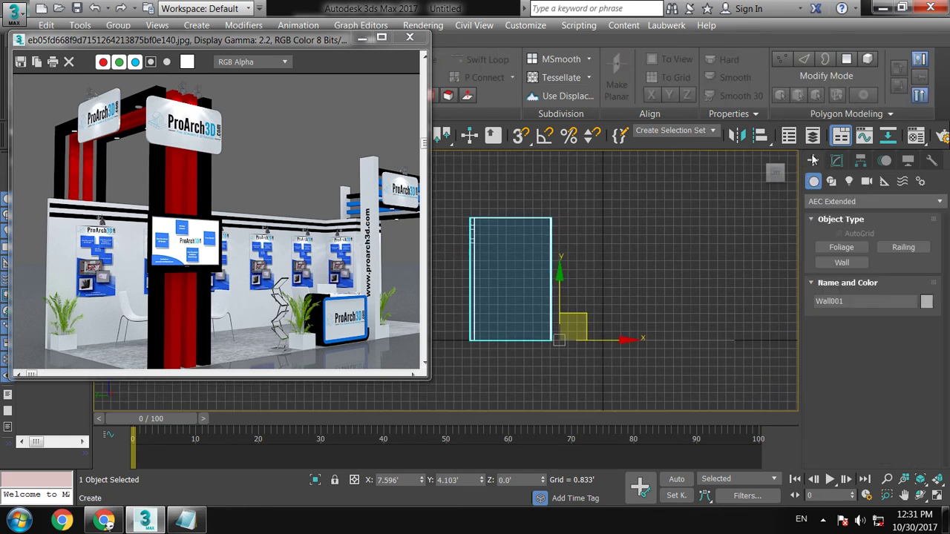
pyautogui.click(831, 181)
pyautogui.click(841, 259)
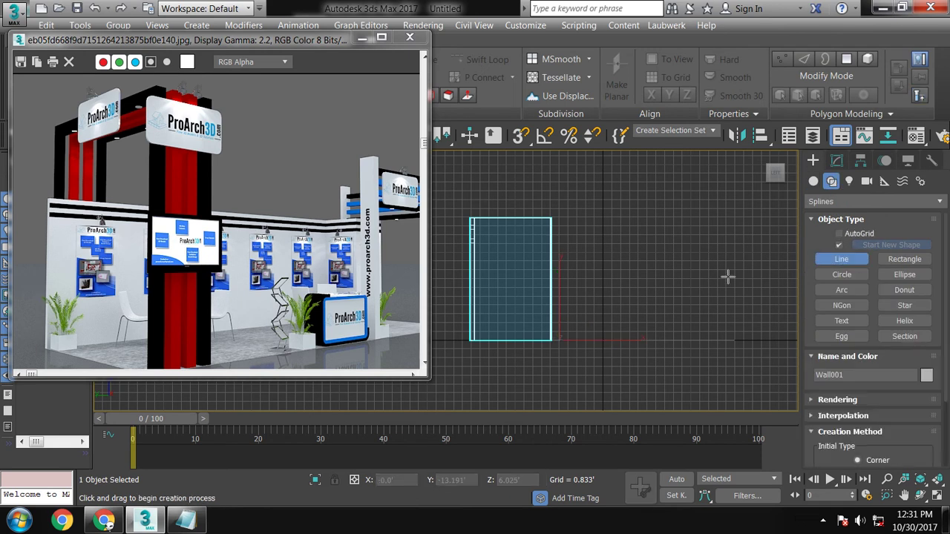
pyautogui.moveTo(638, 239); pyautogui.dragTo(695, 256, button='middle')
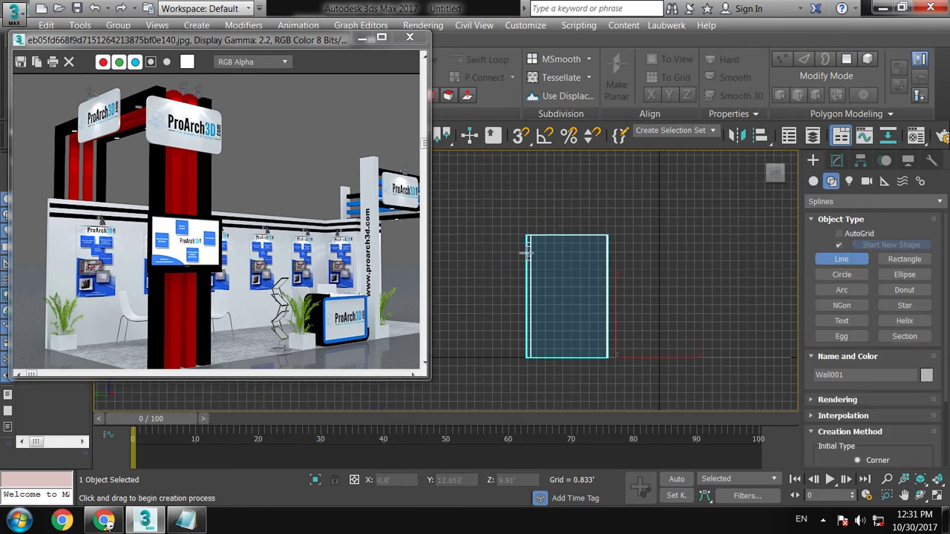
pyautogui.click(525, 253)
pyautogui.click(504, 253)
pyautogui.click(504, 186)
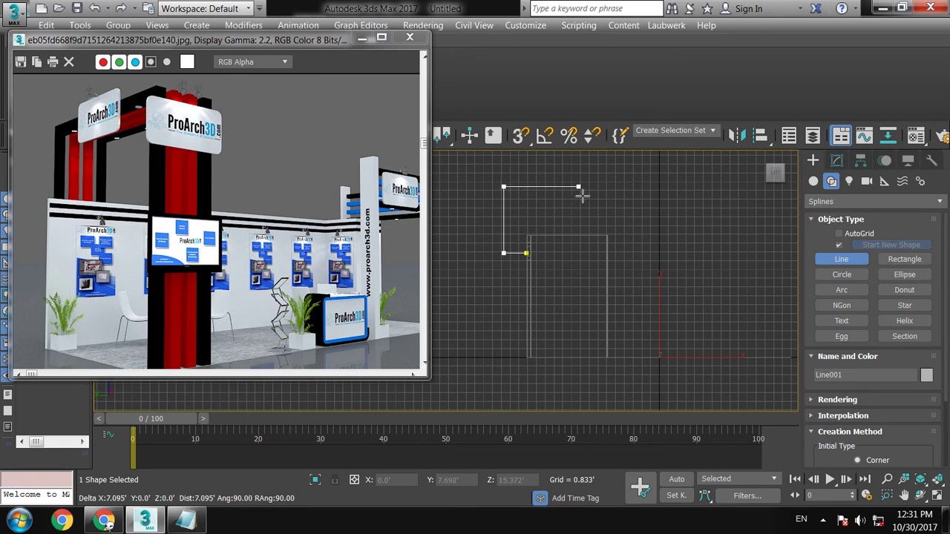
pyautogui.keyDown('shift'); pyautogui.click(768, 213); pyautogui.keyUp('shift')
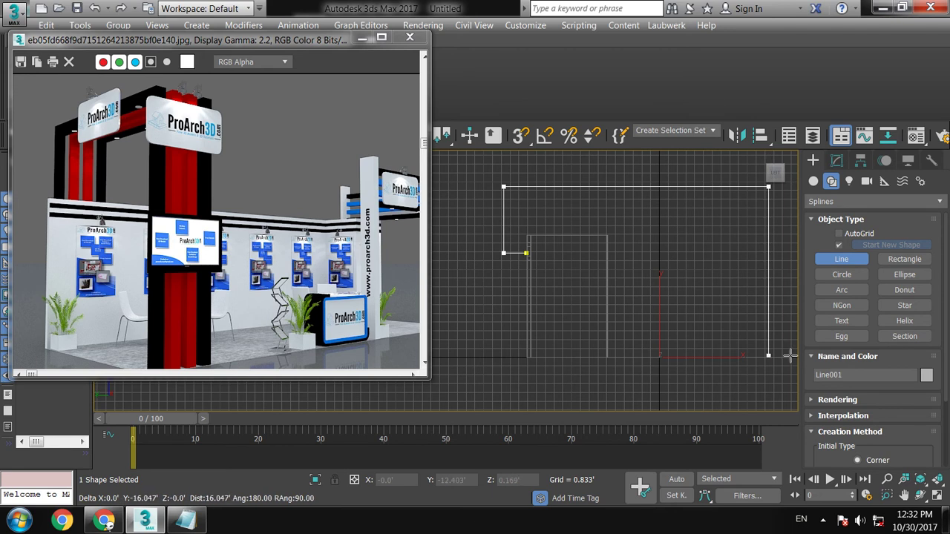
pyautogui.rightClick(751, 371)
pyautogui.moveTo(750, 372); pyautogui.dragTo(634, 362, button='middle')
pyautogui.click(664, 370)
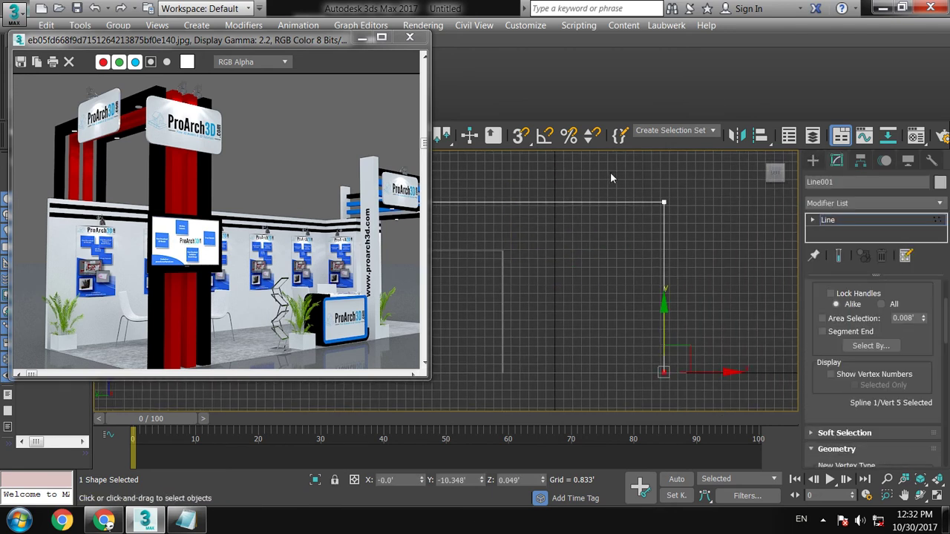
# Shift the frame's right-leg vertices slightly right along X and review the frame in perspective
pyautogui.moveTo(609, 173); pyautogui.dragTo(744, 402)
pyautogui.moveTo(706, 203); pyautogui.dragTo(713, 202)
pyautogui.hotkey('alt', 'w')
pyautogui.hotkey('alt', 'w')
pyautogui.moveTo(707, 343)
pyautogui.keyDown('alt'); pyautogui.mouseDown(button='middle')
pyautogui.moveTo(663, 328)
pyautogui.moveTo(722, 291)
pyautogui.moveTo(690, 294)
pyautogui.mouseUp(button='middle'); pyautogui.keyUp('alt')
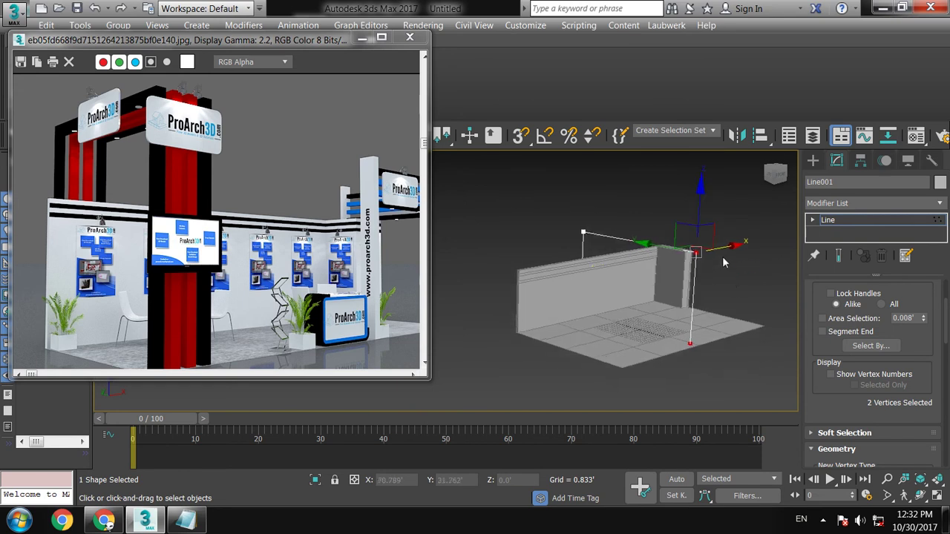
pyautogui.click(814, 220)
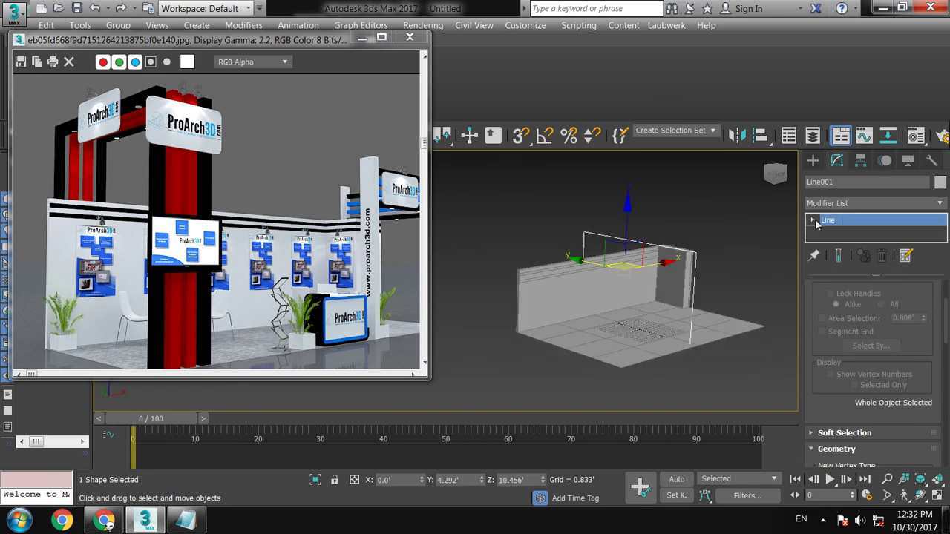
pyautogui.click(813, 220)
pyautogui.scroll(2, 905, 304)
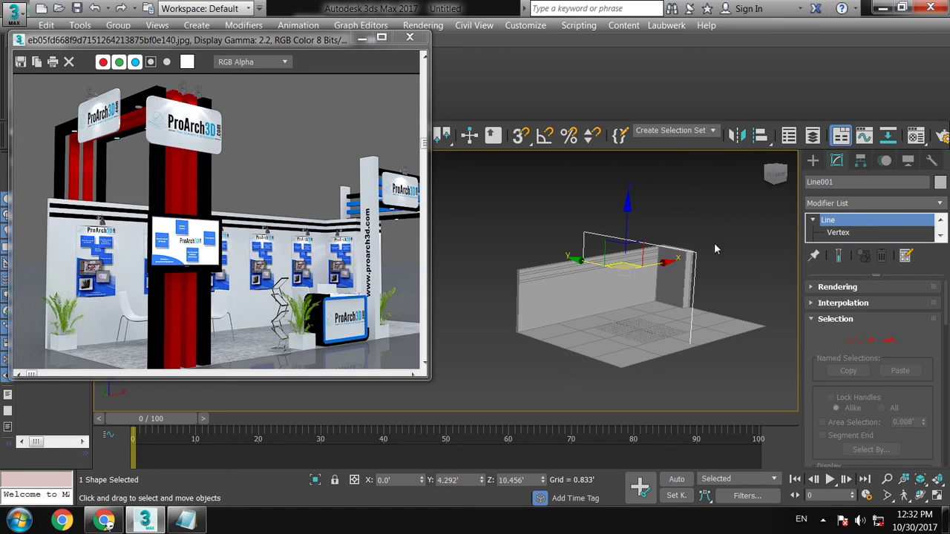
# Enable the line's rendering in the viewport so it shows as thick geometry
pyautogui.click(836, 287)
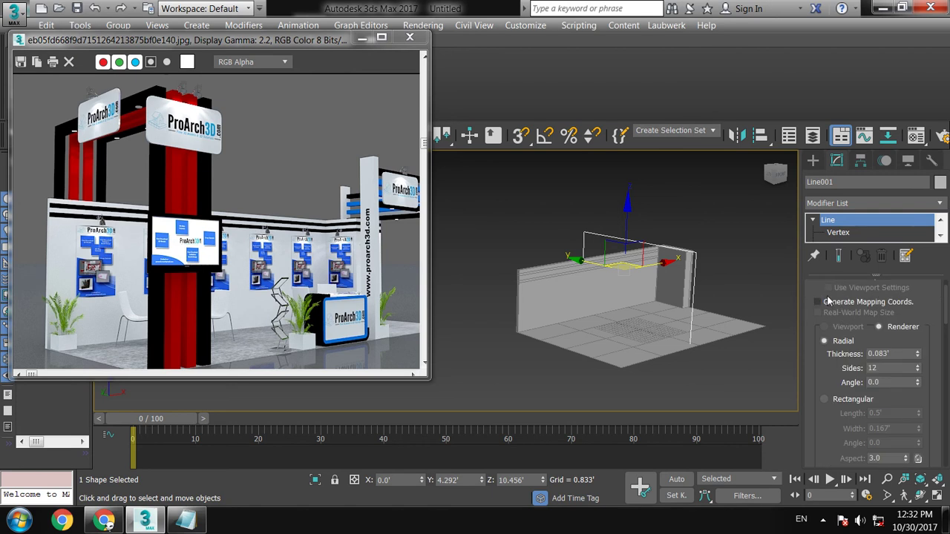
pyautogui.scroll(1, 827, 301)
pyautogui.click(817, 303)
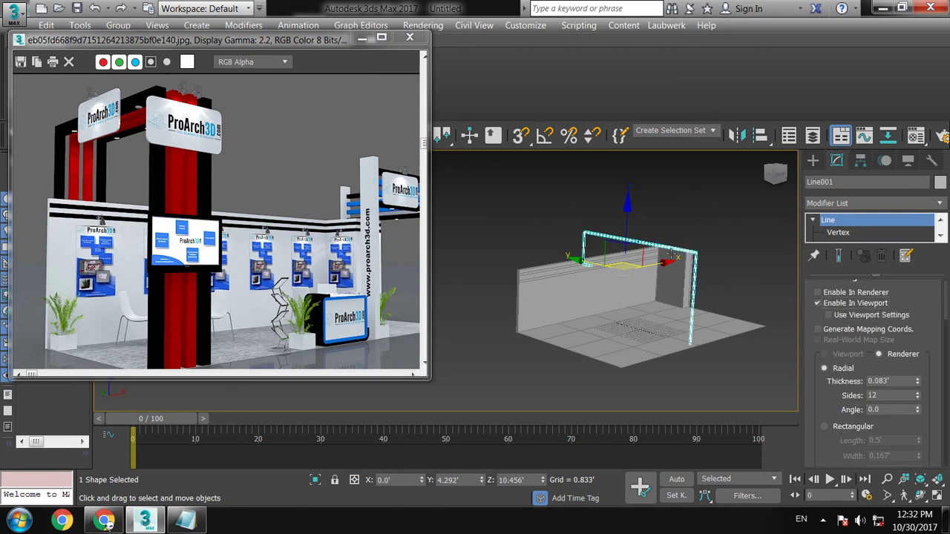
pyautogui.scroll(2, 715, 282)
pyautogui.scroll(3, 697, 294)
pyautogui.scroll(3, 668, 305)
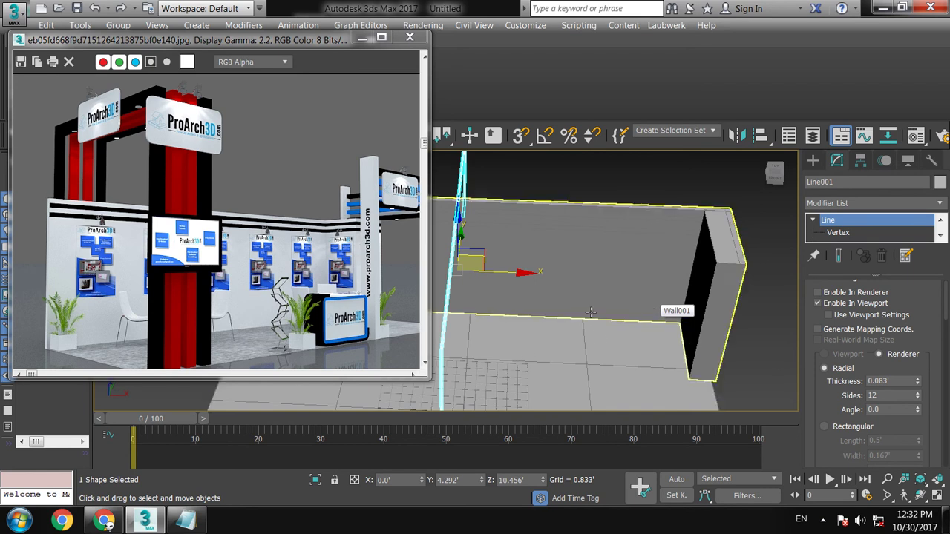
pyautogui.keyDown('alt'); pyautogui.moveTo(659, 310); pyautogui.dragTo(657, 303, button='middle'); pyautogui.keyUp('alt')
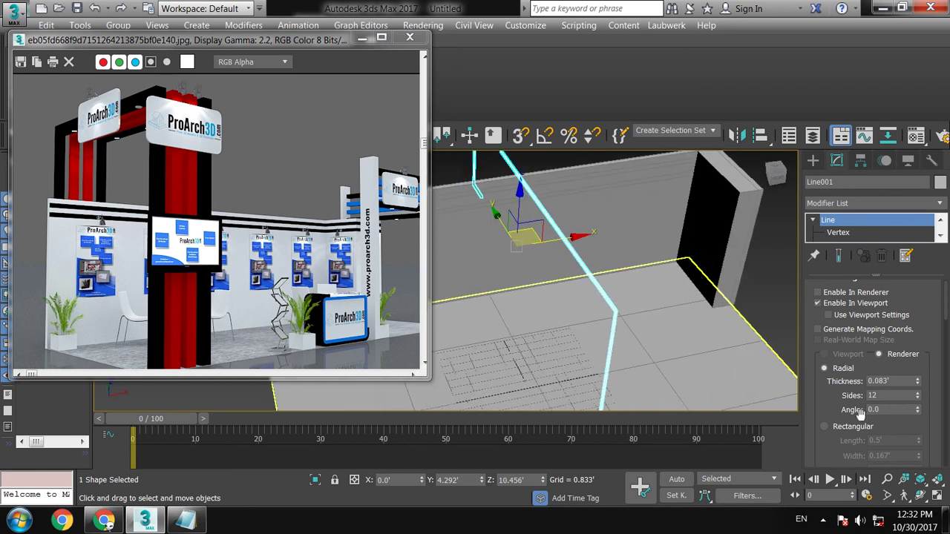
pyautogui.scroll(-3, 858, 386)
# Give the frame a rectangular section 0.945' long and 0.62' wide
pyautogui.click(853, 360)
pyautogui.moveTo(594, 301)
pyautogui.keyDown('alt'); pyautogui.mouseDown(button='middle')
pyautogui.moveTo(637, 280)
pyautogui.moveTo(657, 289)
pyautogui.mouseUp(button='middle'); pyautogui.keyUp('alt')
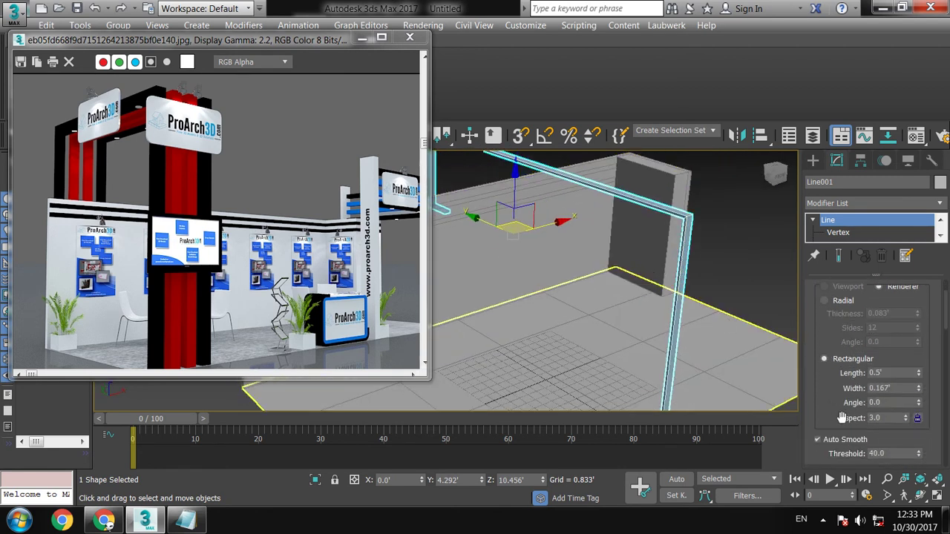
pyautogui.moveTo(923, 371); pyautogui.dragTo(913, 347)
pyautogui.moveTo(919, 387); pyautogui.dragTo(912, 327)
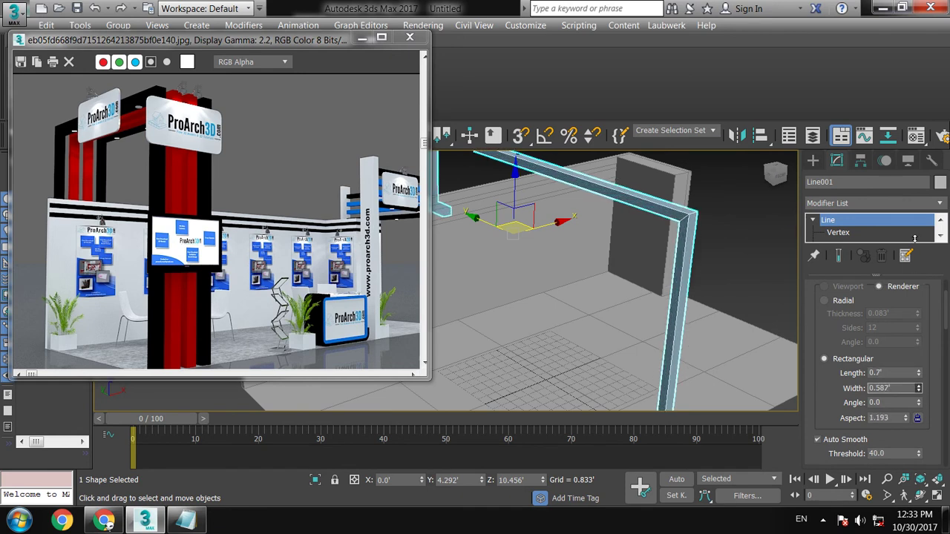
pyautogui.moveTo(923, 373); pyautogui.dragTo(920, 349)
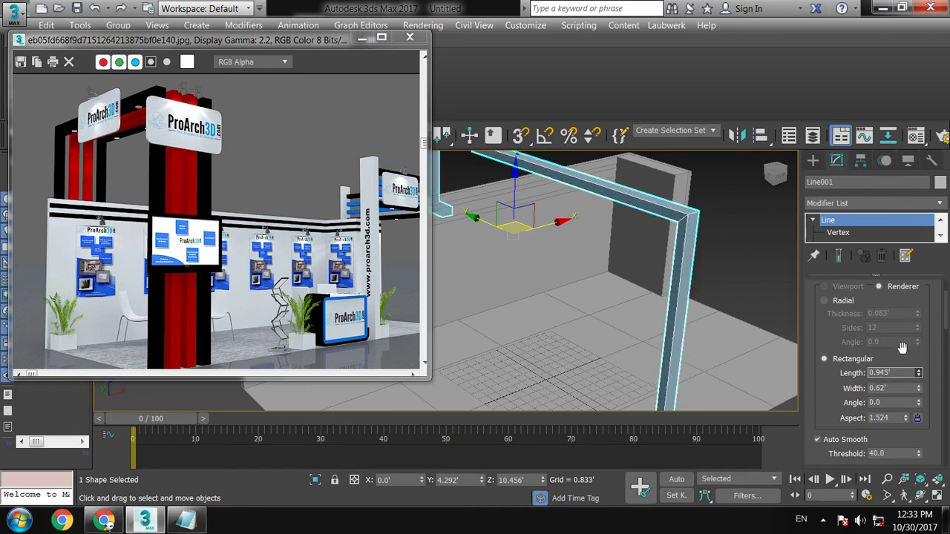
pyautogui.scroll(-5, 648, 261)
pyautogui.scroll(2, 647, 261)
pyautogui.scroll(2, 647, 262)
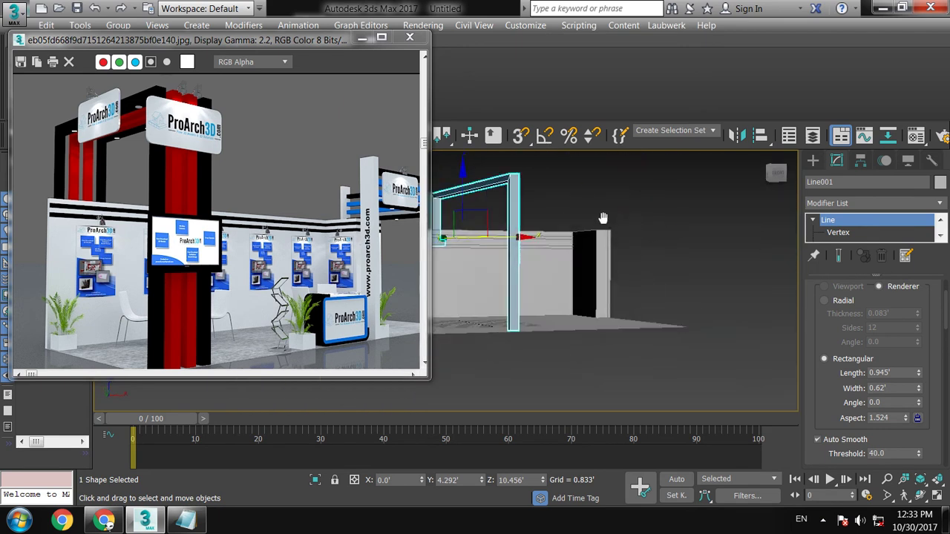
pyautogui.scroll(2, 668, 256)
pyautogui.scroll(3, 736, 241)
pyautogui.scroll(-3, 653, 256)
# Select the frame's top-left corner vertex, then return to whole-line editing
pyautogui.scroll(-2, 653, 256)
pyautogui.press('1')
pyautogui.moveTo(513, 181); pyautogui.dragTo(751, 242)
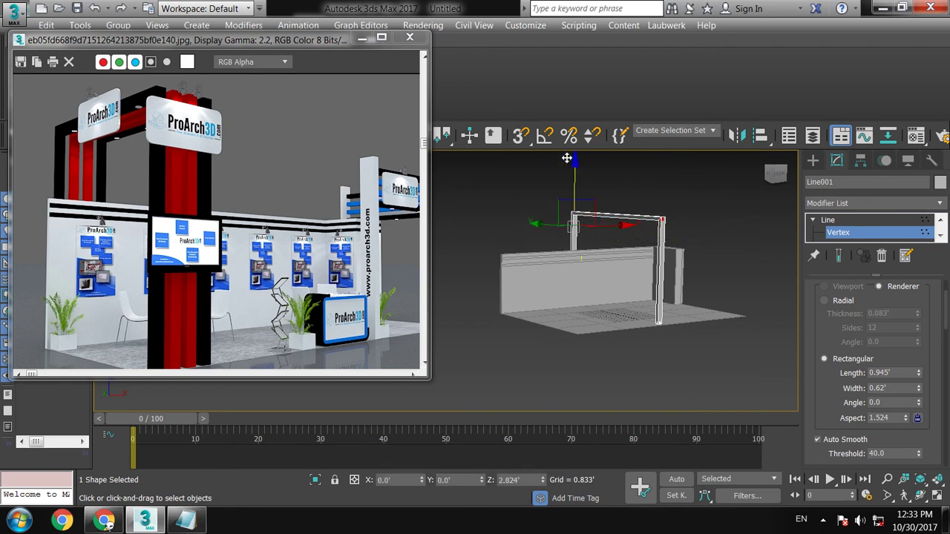
pyautogui.scroll(2, 703, 326)
pyautogui.scroll(2, 705, 332)
pyautogui.click(851, 219)
# Move the frame left across the floor and scale it to about 80% in Z
pyautogui.scroll(-2, 675, 291)
pyautogui.scroll(-2, 675, 291)
pyautogui.moveTo(675, 291); pyautogui.dragTo(586, 272)
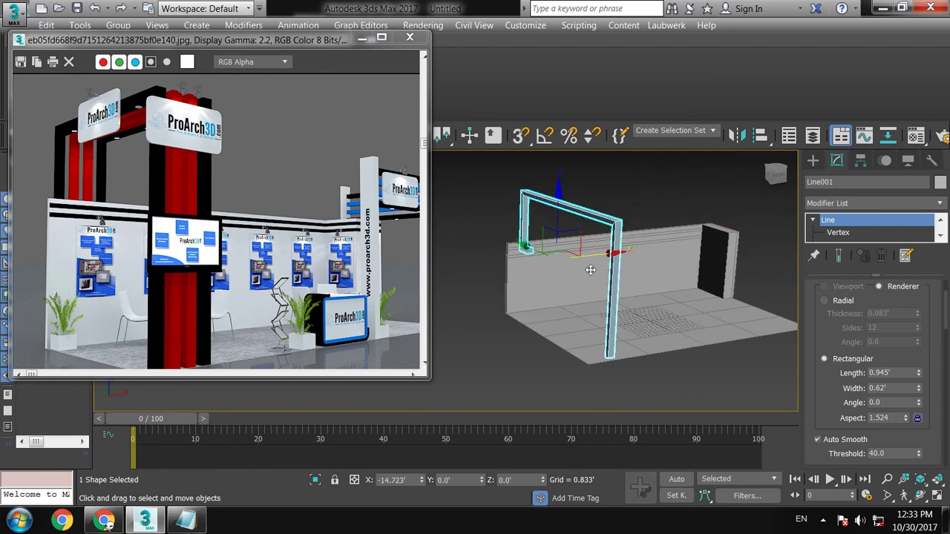
pyautogui.scroll(2, 586, 271)
pyautogui.press('r')
pyautogui.moveTo(447, 261); pyautogui.dragTo(453, 258)
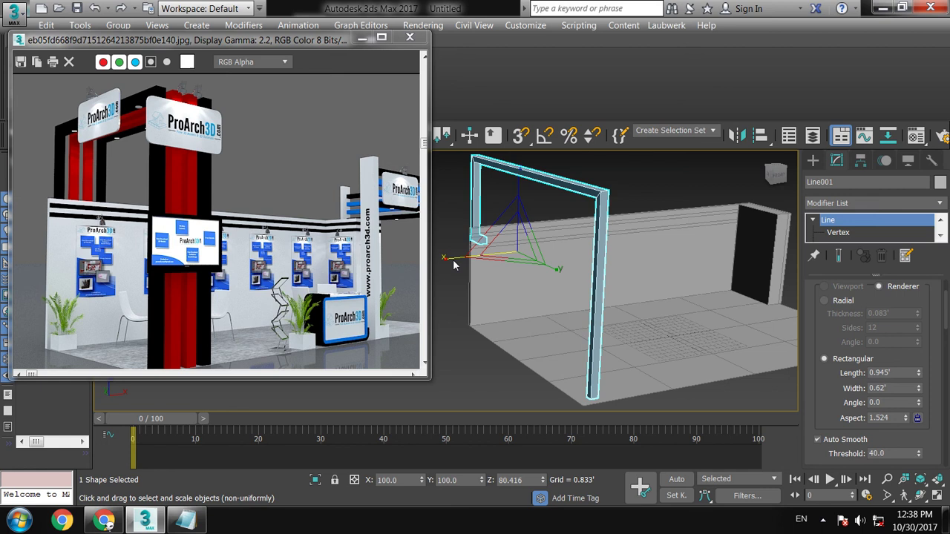
pyautogui.keyDown('alt'); pyautogui.moveTo(454, 265); pyautogui.dragTo(554, 285, button='middle'); pyautogui.keyUp('alt')
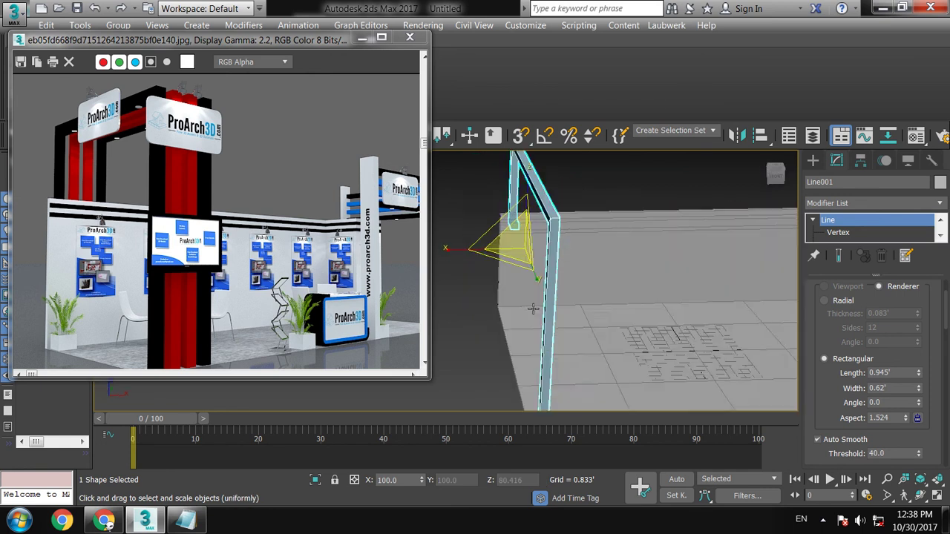
pyautogui.press('w')
pyautogui.scroll(-3, 555, 286)
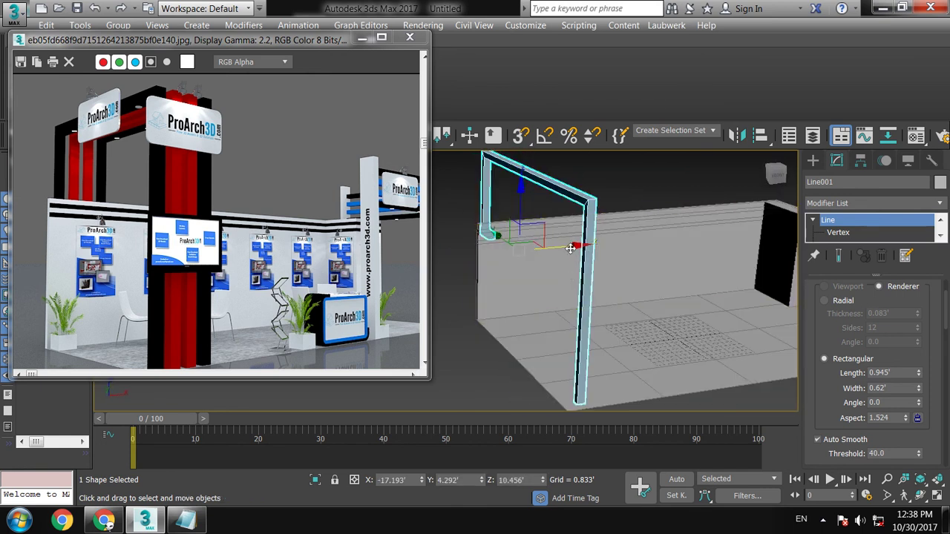
pyautogui.moveTo(598, 249)
pyautogui.keyDown('shift'); pyautogui.mouseDown()
pyautogui.moveTo(584, 266)
pyautogui.moveTo(562, 268)
pyautogui.mouseUp(); pyautogui.keyUp('shift')
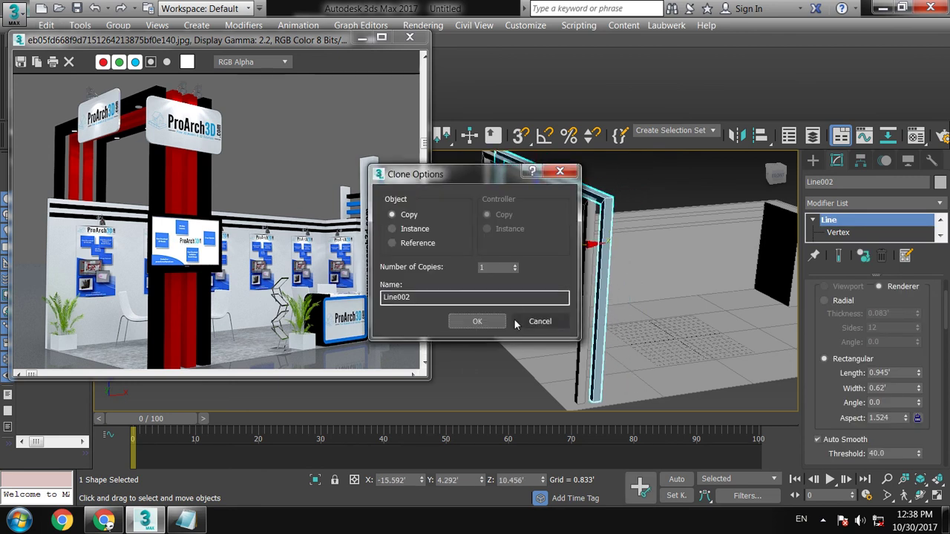
pyautogui.click(536, 321)
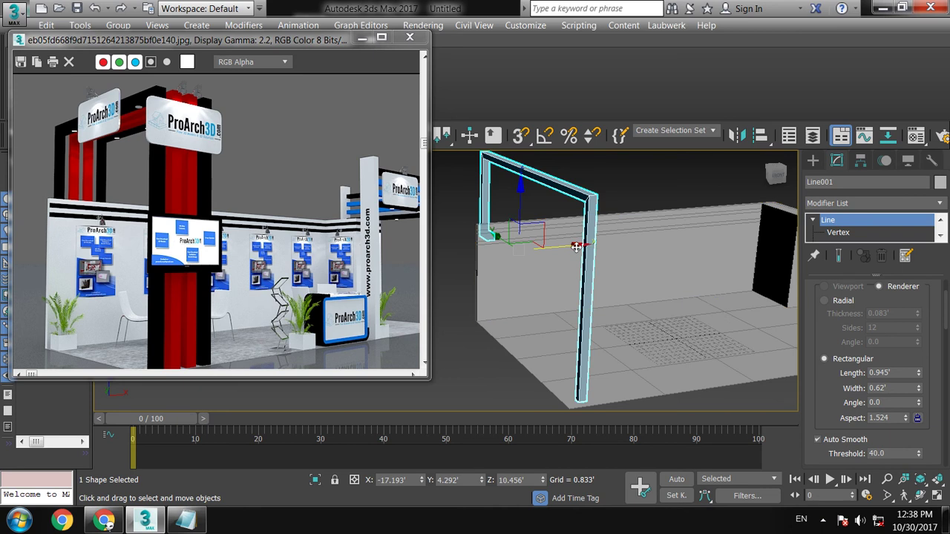
pyautogui.keyDown('shift'); pyautogui.moveTo(576, 247); pyautogui.dragTo(589, 244); pyautogui.keyUp('shift')
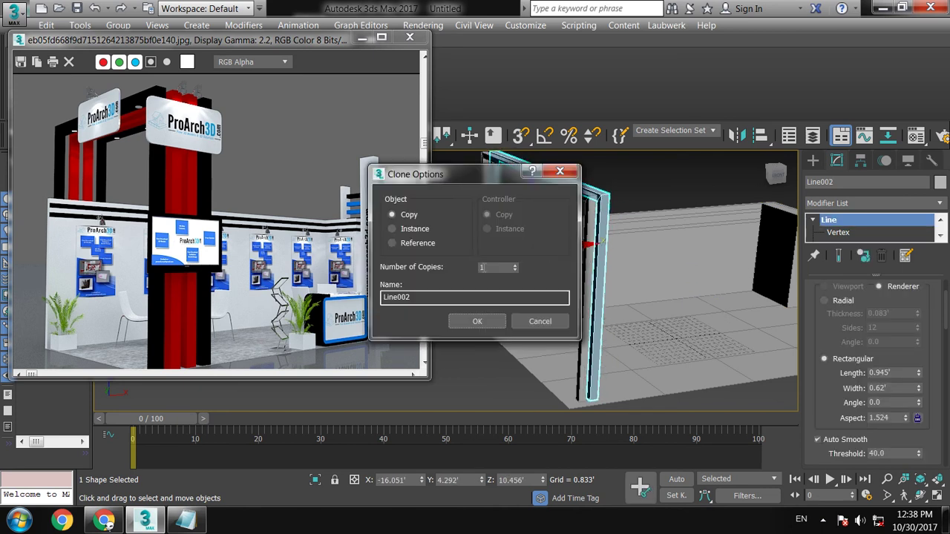
pyautogui.click(477, 321)
pyautogui.keyDown('alt'); pyautogui.moveTo(520, 297); pyautogui.dragTo(574, 282, button='middle'); pyautogui.keyUp('alt')
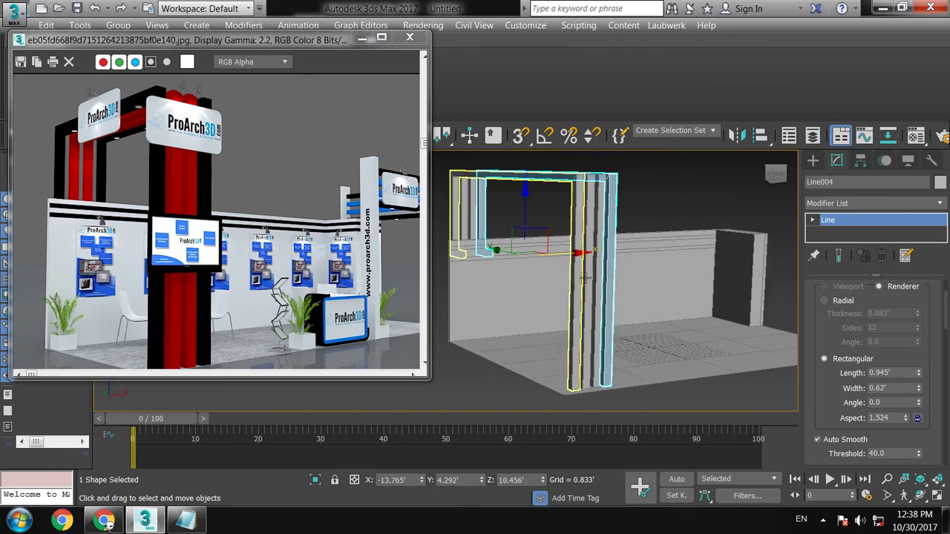
pyautogui.moveTo(661, 253); pyautogui.dragTo(605, 255, button='middle')
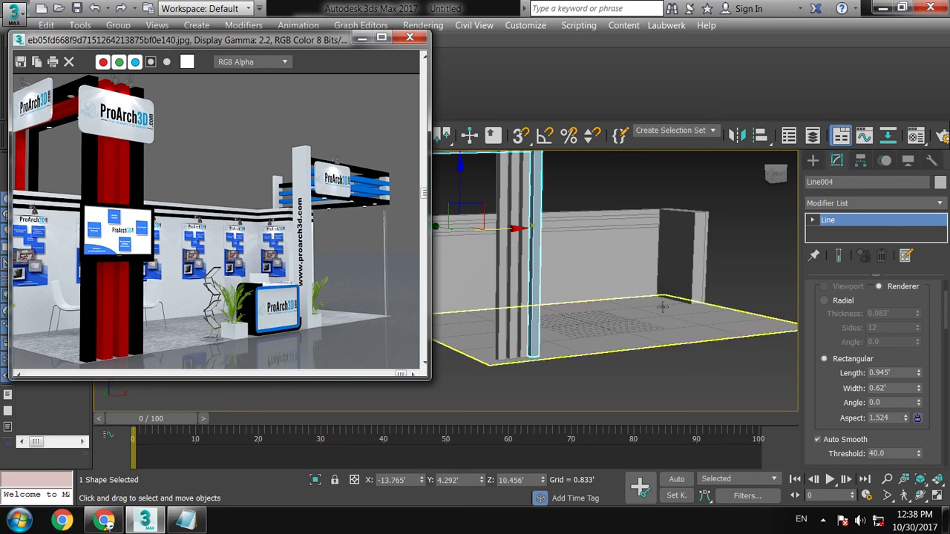
pyautogui.scroll(2, 610, 298)
pyautogui.scroll(3, 610, 299)
pyautogui.hotkey('shift', 'z')
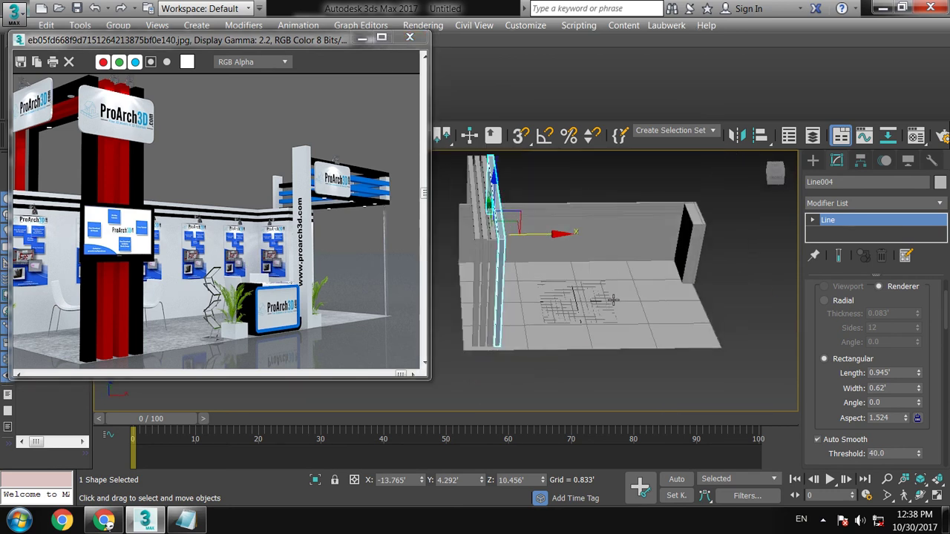
pyautogui.hotkey('shift', 'z')
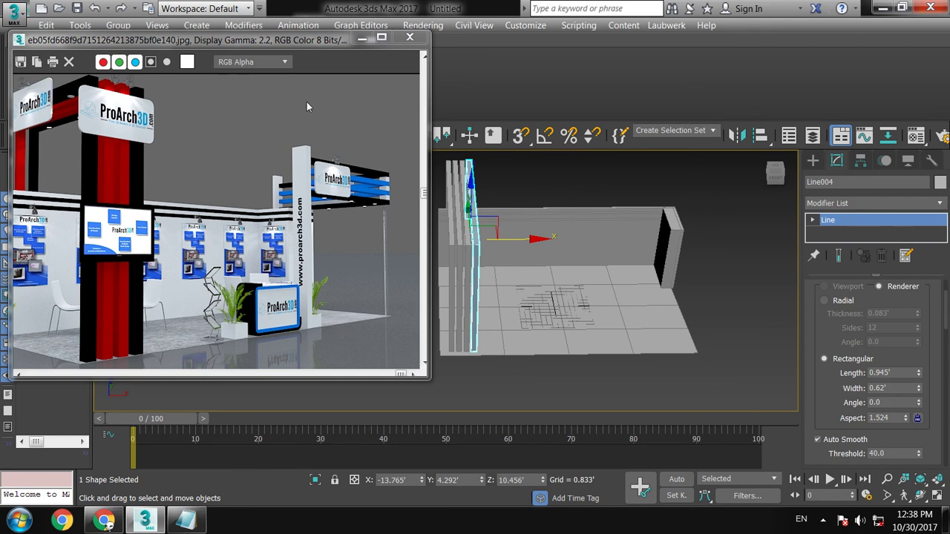
# Uncover the scene and maximize the Top view centred on the booth
pyautogui.moveTo(296, 41); pyautogui.dragTo(161, 58)
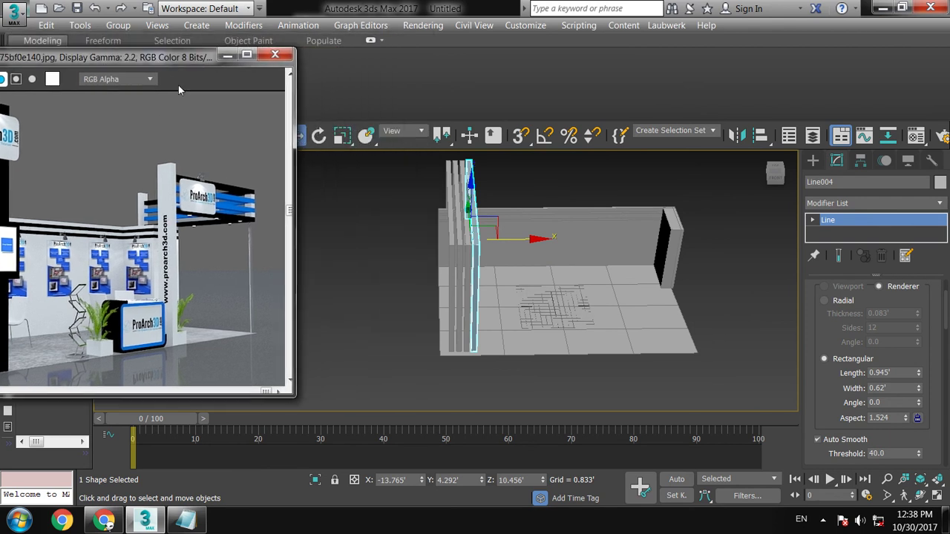
pyautogui.click(362, 242)
pyautogui.hotkey('alt', 'w')
pyautogui.click(379, 254)
pyautogui.hotkey('alt', 'w')
pyautogui.moveTo(594, 267); pyautogui.dragTo(549, 296, button='middle')
# Draw a three-segment line spline around the wall's top end in the Top view
pyautogui.click(813, 160)
pyautogui.click(841, 259)
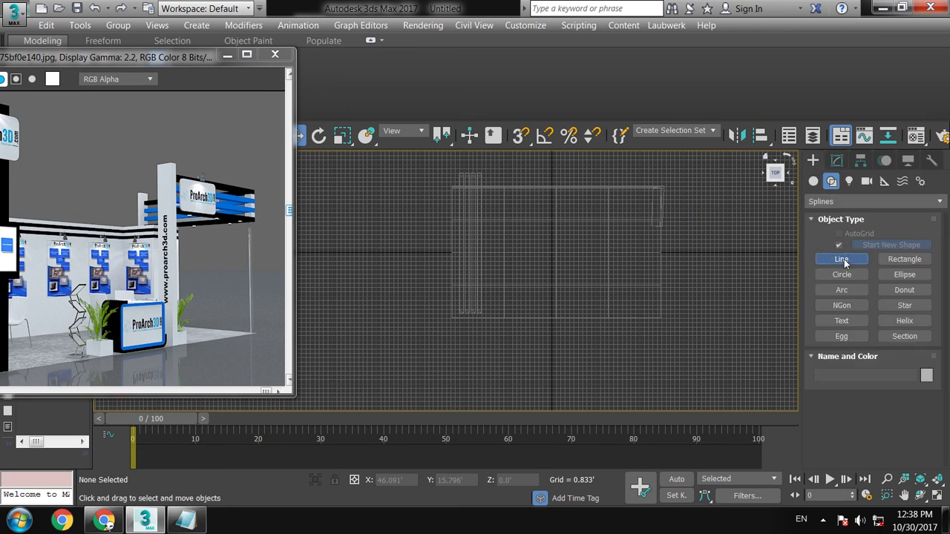
pyautogui.moveTo(623, 223); pyautogui.dragTo(508, 206, button='middle')
pyautogui.click(545, 183)
pyautogui.click(561, 184)
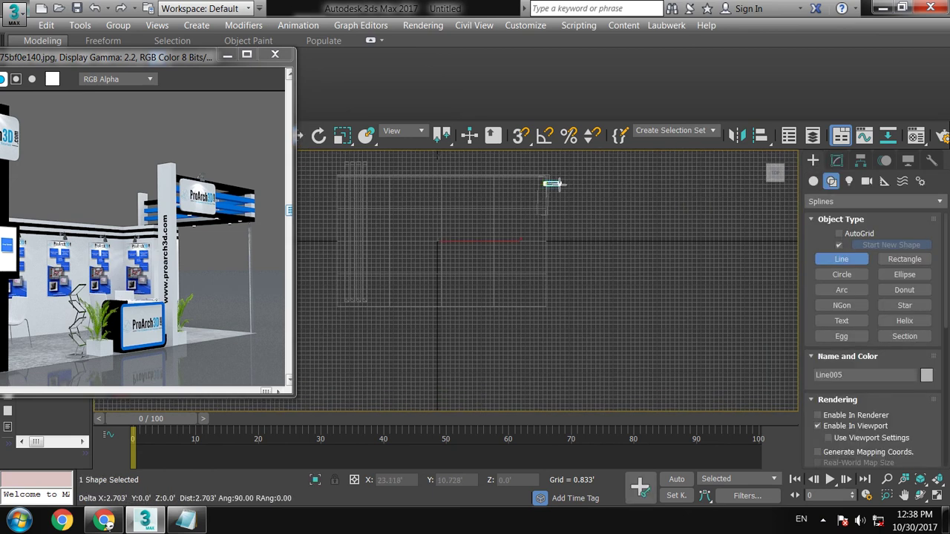
pyautogui.click(570, 298)
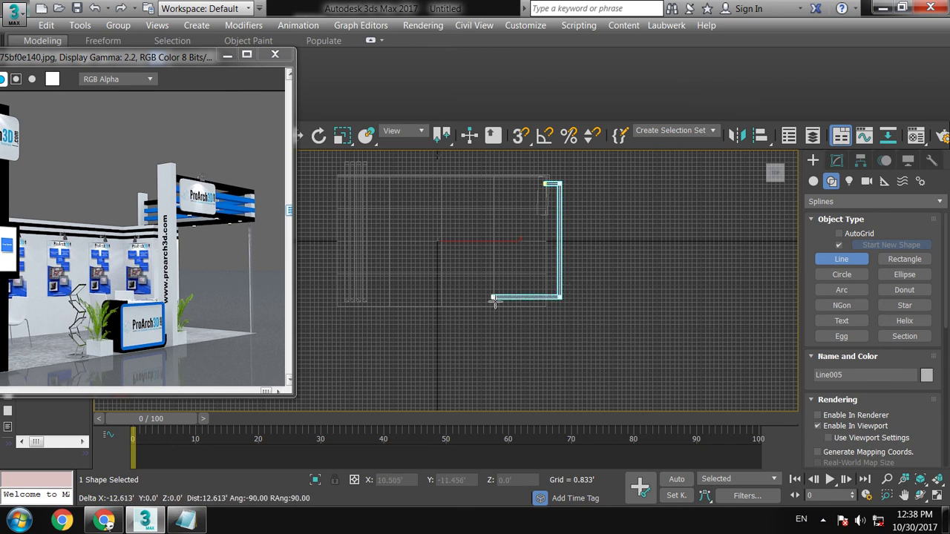
pyautogui.click(495, 300)
pyautogui.rightClick(496, 300)
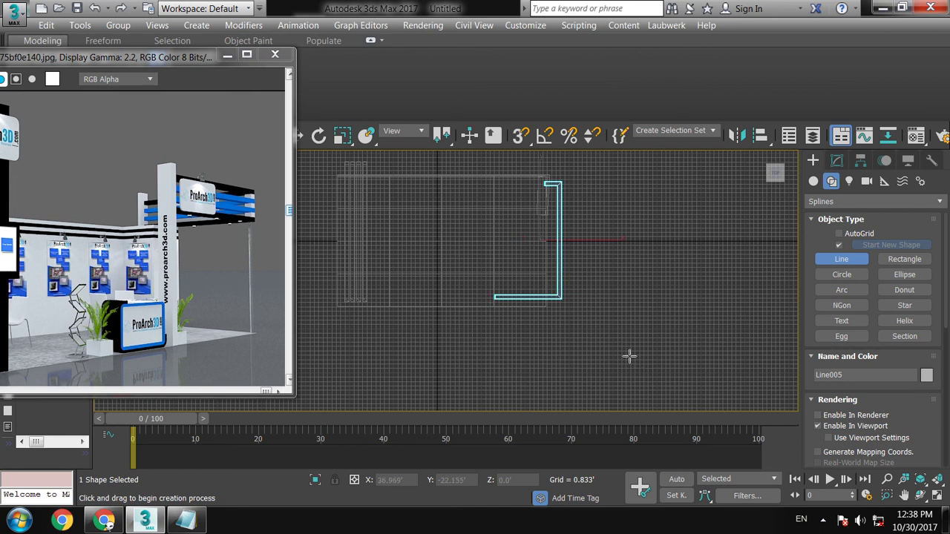
pyautogui.rightClick(629, 357)
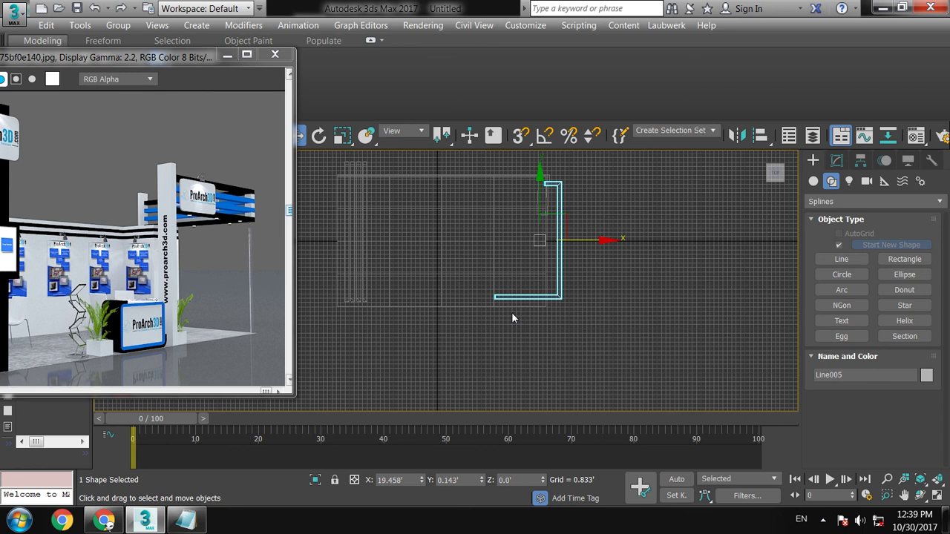
# Lift the new line upward in the Perspective view toward 18.609' height
pyautogui.hotkey('alt', 'w')
pyautogui.rightClick(593, 349)
pyautogui.hotkey('alt', 'w')
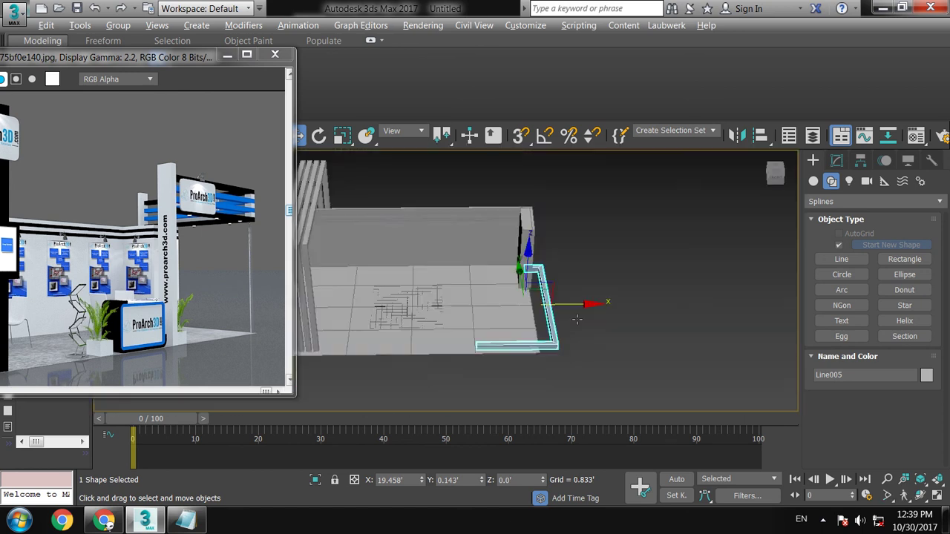
pyautogui.moveTo(494, 219); pyautogui.dragTo(529, 239, button='middle')
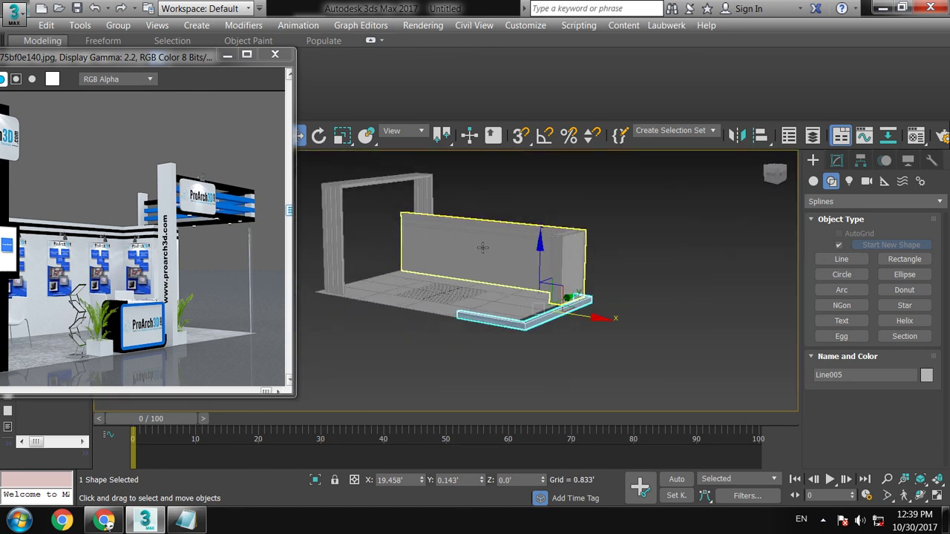
pyautogui.moveTo(547, 240); pyautogui.dragTo(555, 130)
pyautogui.hotkey('alt', 'w')
# Fine-tune the line's height to 18.609' in the Front view
pyautogui.rightClick(612, 232)
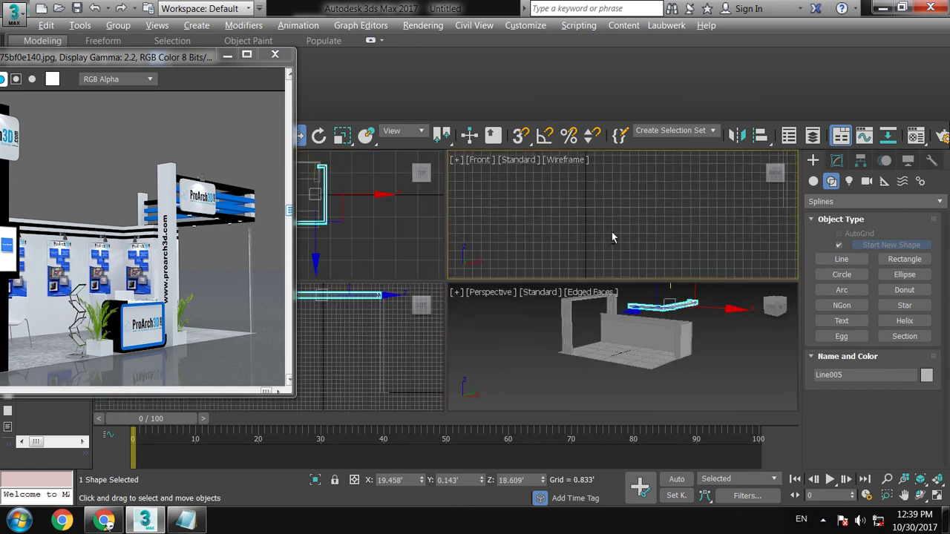
pyautogui.hotkey('alt', 'w')
pyautogui.scroll(-5, 624, 255)
pyautogui.scroll(-4, 668, 230)
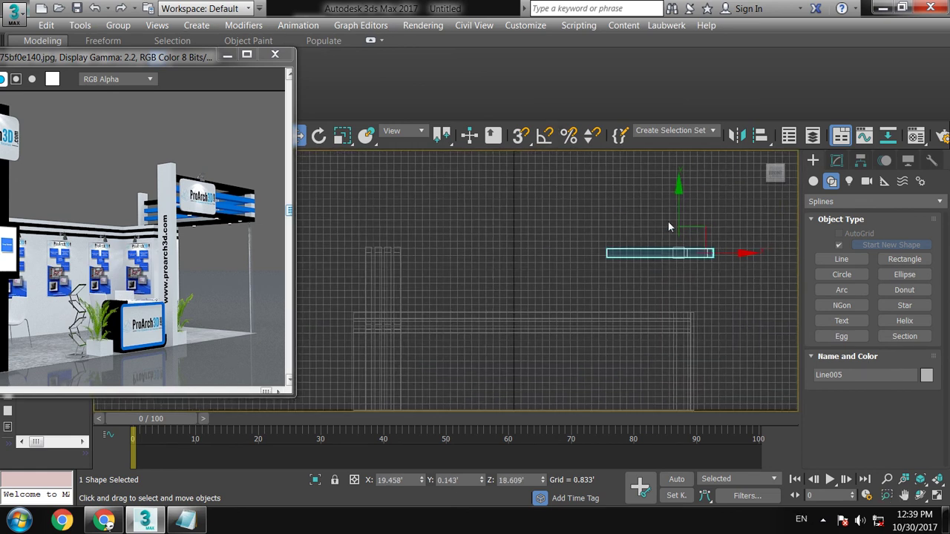
pyautogui.moveTo(680, 209); pyautogui.dragTo(680, 208)
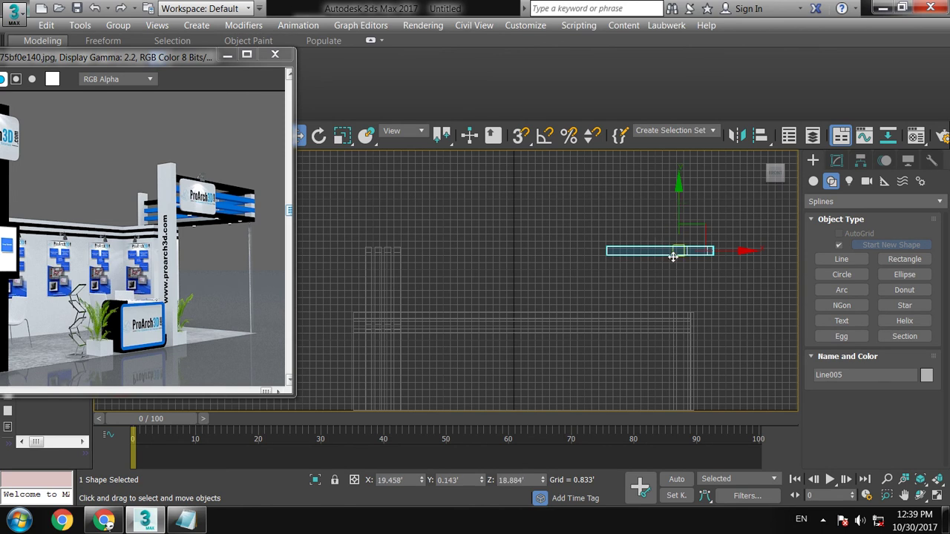
# Orbit the Perspective view close to the wall and select the wall
pyautogui.hotkey('alt', 'w')
pyautogui.middleClick(666, 296)
pyautogui.hotkey('alt', 'w')
pyautogui.moveTo(642, 266); pyautogui.dragTo(659, 273, button='middle')
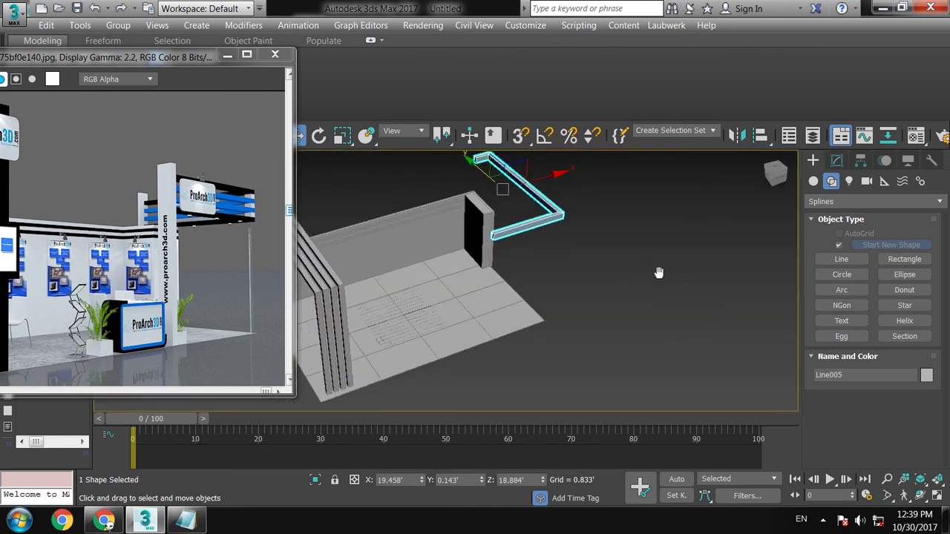
pyautogui.scroll(5, 659, 273)
pyautogui.moveTo(564, 279)
pyautogui.keyDown('alt'); pyautogui.mouseDown(button='middle')
pyautogui.moveTo(455, 233)
pyautogui.moveTo(504, 245)
pyautogui.moveTo(549, 314)
pyautogui.moveTo(471, 260)
pyautogui.moveTo(427, 298)
pyautogui.moveTo(508, 211)
pyautogui.moveTo(608, 268)
pyautogui.moveTo(595, 269)
pyautogui.mouseUp(button='middle'); pyautogui.keyUp('alt')
pyautogui.click(455, 234)
# Convert the wall to Editable Poly and select its thin end polygon
pyautogui.rightClick(538, 241)
pyautogui.moveTo(570, 404)
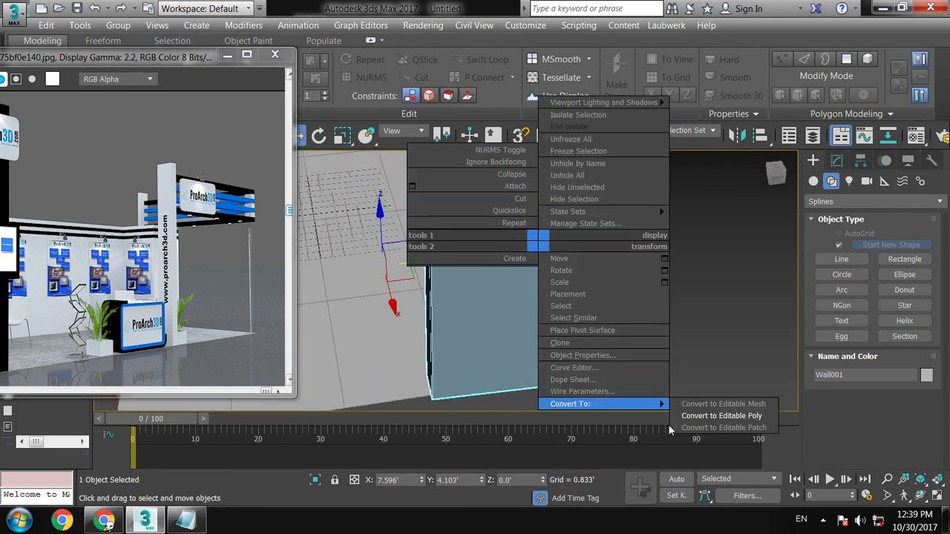
pyautogui.click(731, 416)
pyautogui.press('4')
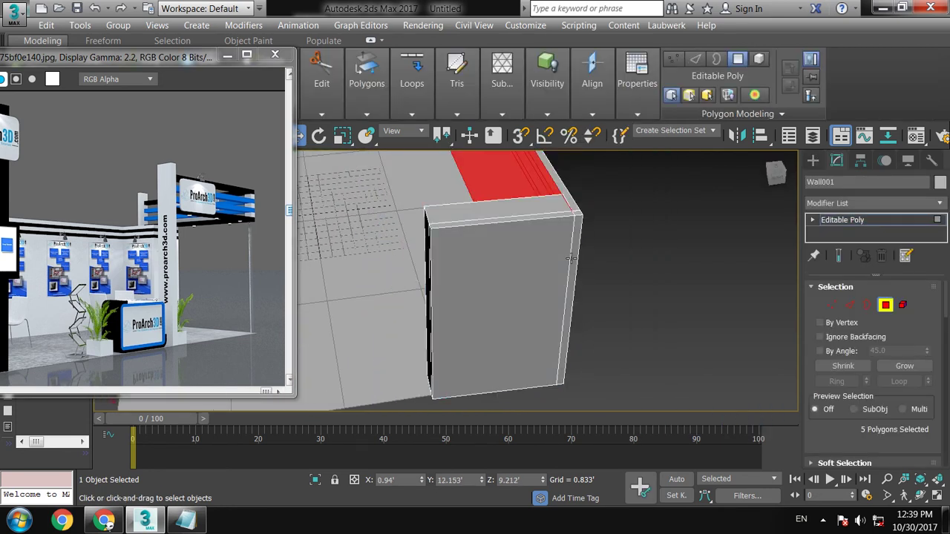
pyautogui.click(573, 241)
# Extrude the wall's end face outward twice
pyautogui.moveTo(573, 242)
pyautogui.keyDown('alt'); pyautogui.mouseDown(button='middle')
pyautogui.moveTo(539, 227)
pyautogui.moveTo(604, 218)
pyautogui.mouseUp(button='middle'); pyautogui.keyUp('alt')
pyautogui.moveTo(853, 415); pyautogui.dragTo(851, 276)
pyautogui.click(864, 384)
pyautogui.click(453, 330)
pyautogui.keyDown('alt'); pyautogui.moveTo(457, 332); pyautogui.dragTo(742, 173, button='middle'); pyautogui.keyUp('alt')
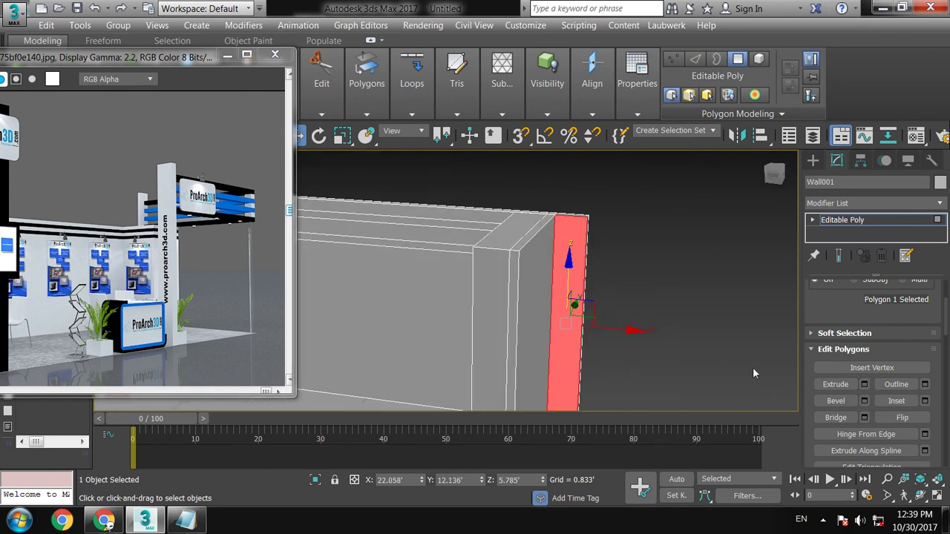
pyautogui.click(863, 384)
pyautogui.keyDown('alt'); pyautogui.moveTo(709, 340); pyautogui.dragTo(316, 372, button='middle'); pyautogui.keyUp('alt')
pyautogui.click(454, 333)
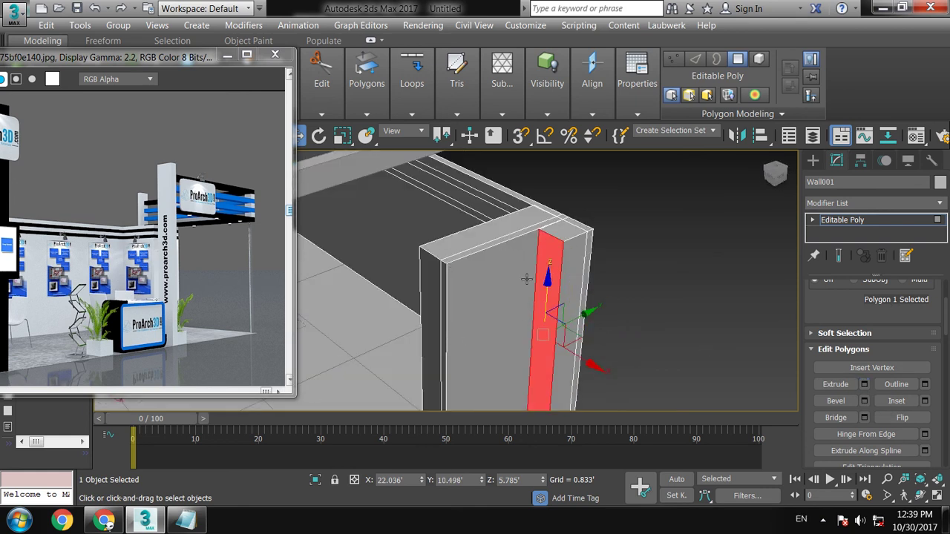
# Extrude the corner top face upward 4.705' into a tall post
pyautogui.click(580, 227)
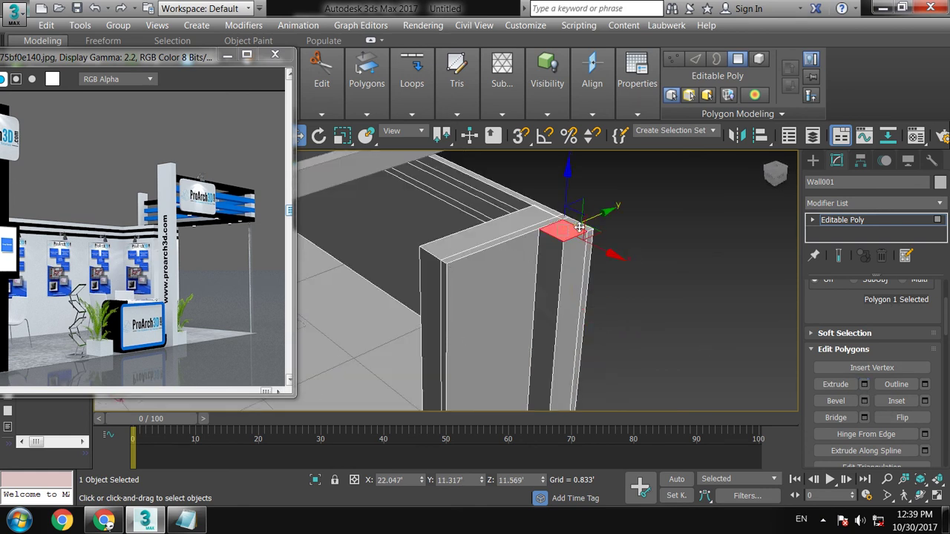
pyautogui.keyDown('alt'); pyautogui.moveTo(578, 224); pyautogui.dragTo(505, 225, button='middle'); pyautogui.keyUp('alt')
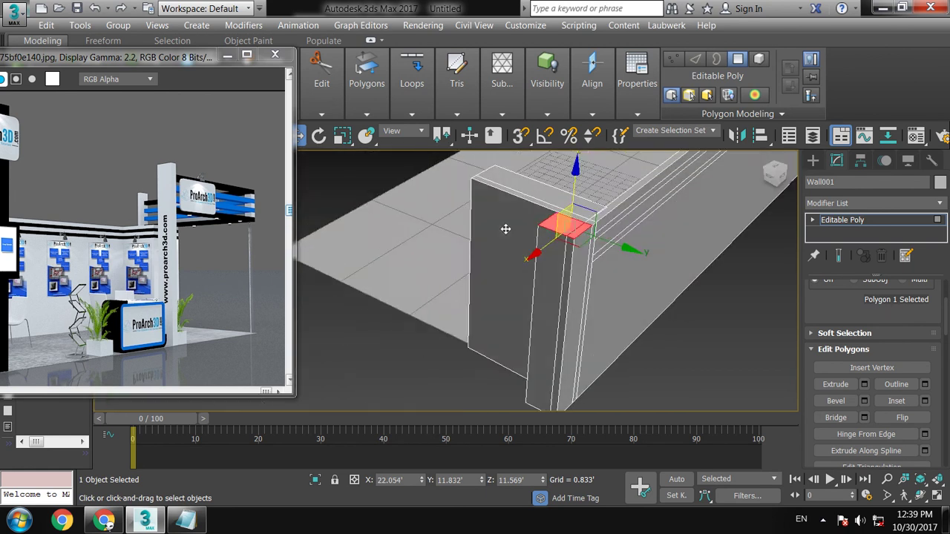
pyautogui.click(864, 385)
pyautogui.keyDown('alt'); pyautogui.moveTo(708, 306); pyautogui.dragTo(520, 308, button='middle'); pyautogui.keyUp('alt')
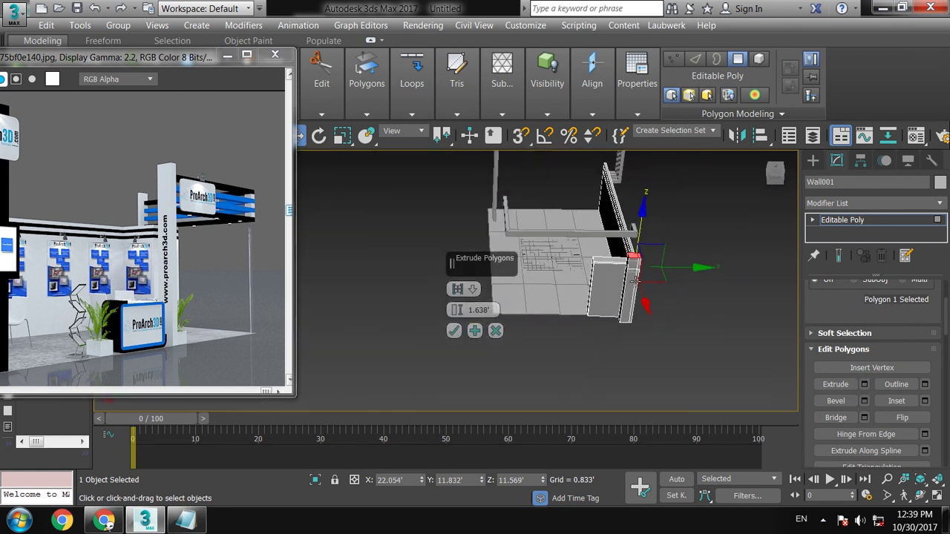
pyautogui.moveTo(455, 312); pyautogui.dragTo(454, 115)
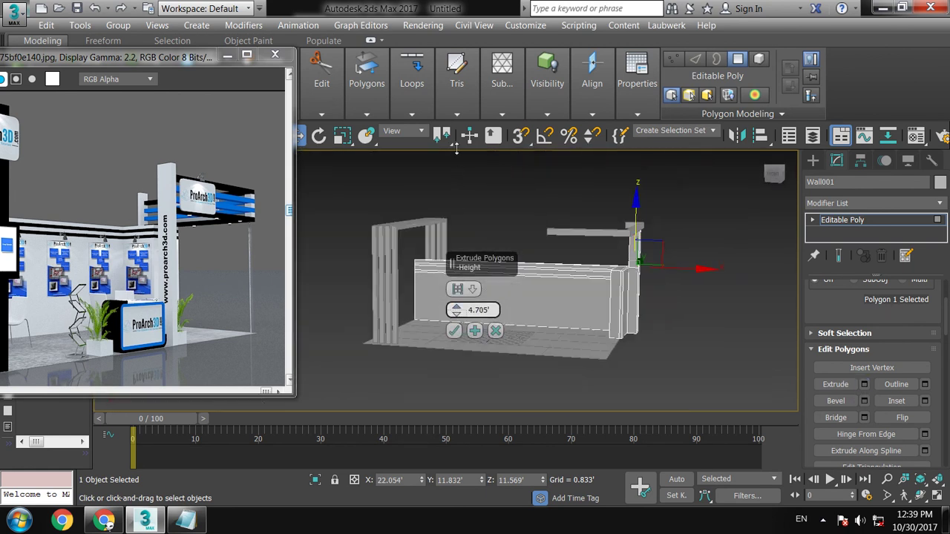
pyautogui.scroll(4, 615, 250)
pyautogui.moveTo(615, 250)
pyautogui.keyDown('alt'); pyautogui.mouseDown(button='middle')
pyautogui.moveTo(449, 322)
pyautogui.moveTo(645, 240)
pyautogui.moveTo(629, 284)
pyautogui.mouseUp(button='middle'); pyautogui.keyUp('alt')
pyautogui.click(454, 330)
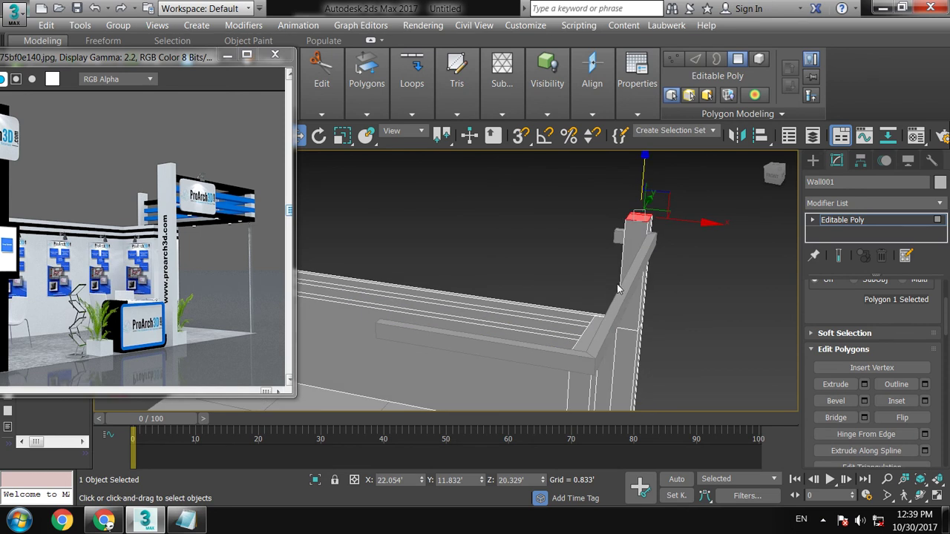
# Leave sub-object mode, select the Line005 frame and nudge it along X
pyautogui.press('1')
pyautogui.click(868, 221)
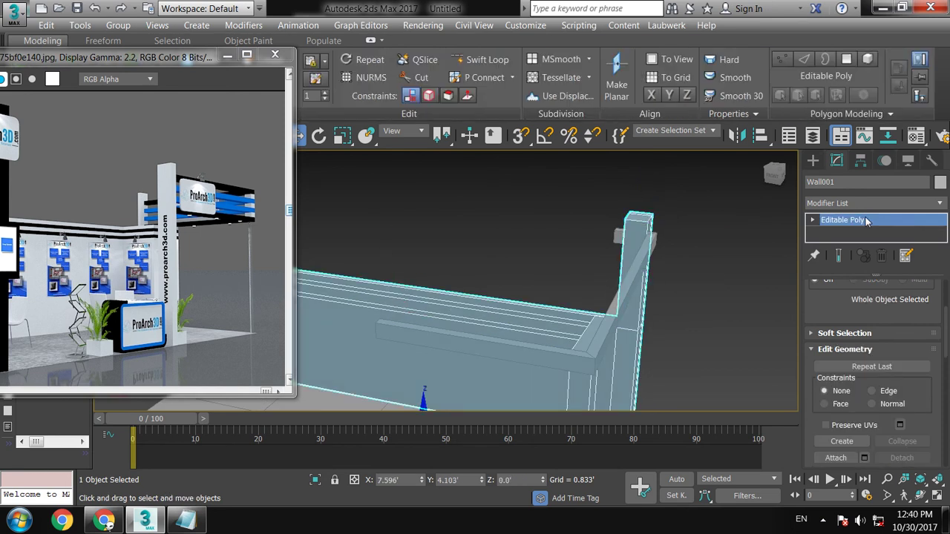
pyautogui.click(630, 294)
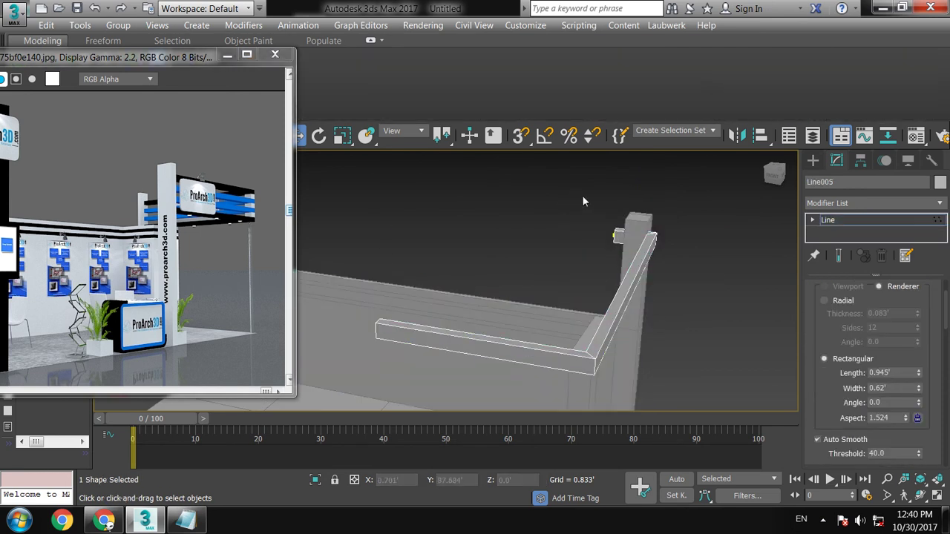
pyautogui.moveTo(674, 237); pyautogui.dragTo(682, 238)
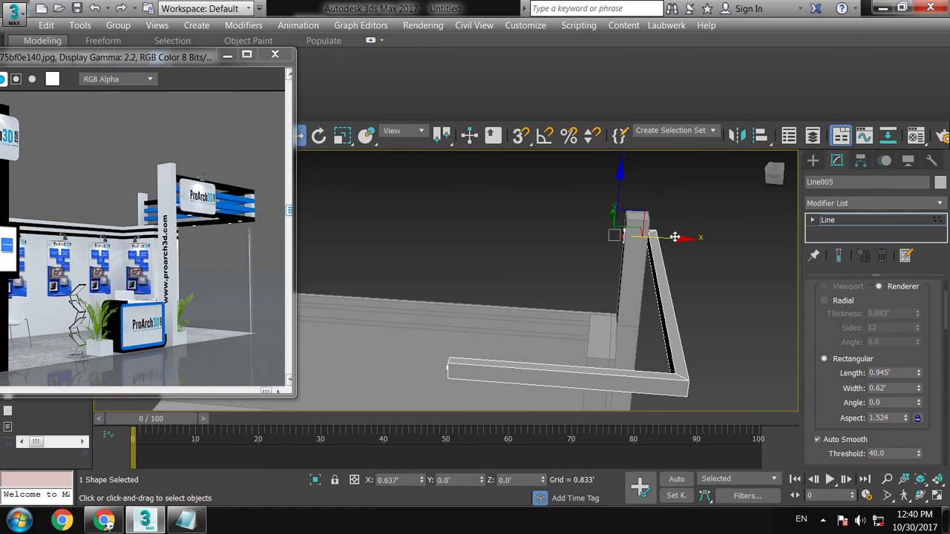
pyautogui.moveTo(600, 275)
pyautogui.keyDown('alt'); pyautogui.mouseDown(button='middle')
pyautogui.moveTo(616, 318)
pyautogui.moveTo(646, 304)
pyautogui.mouseUp(button='middle'); pyautogui.keyUp('alt')
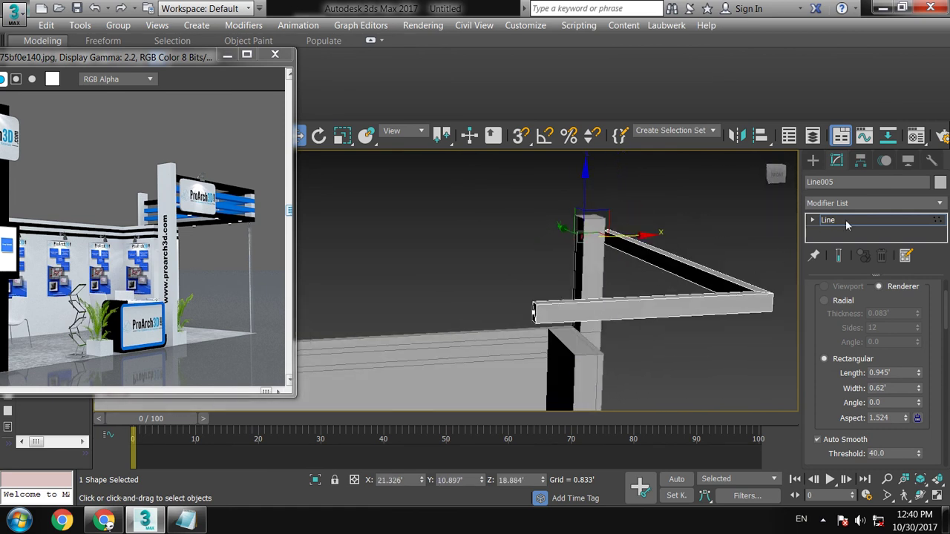
# Flatten the frame on Z into a thin beam and lift it onto the column top
pyautogui.click(844, 223)
pyautogui.press('r')
pyautogui.moveTo(618, 190)
pyautogui.mouseDown()
pyautogui.moveTo(618, 236)
pyautogui.moveTo(612, 223)
pyautogui.mouseUp()
pyautogui.press('w')
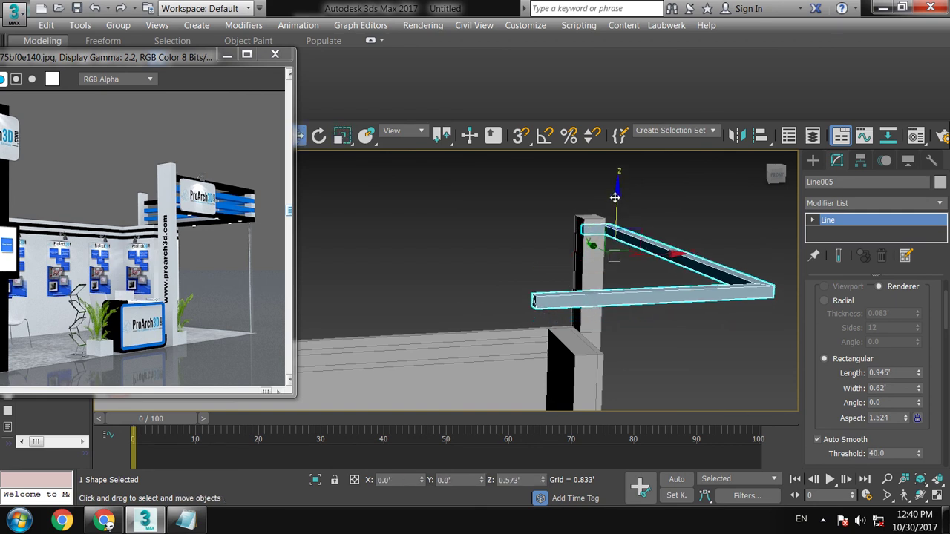
pyautogui.moveTo(609, 250)
pyautogui.keyDown('alt'); pyautogui.mouseDown(button='middle')
pyautogui.moveTo(593, 269)
pyautogui.moveTo(634, 161)
pyautogui.mouseUp(button='middle'); pyautogui.keyUp('alt')
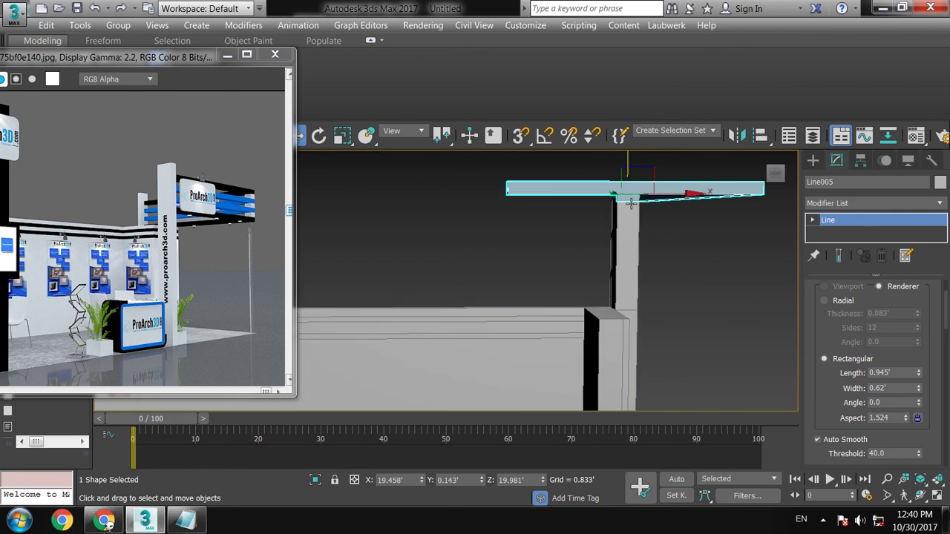
pyautogui.keyDown('shift'); pyautogui.moveTo(619, 159); pyautogui.dragTo(622, 175); pyautogui.keyUp('shift')
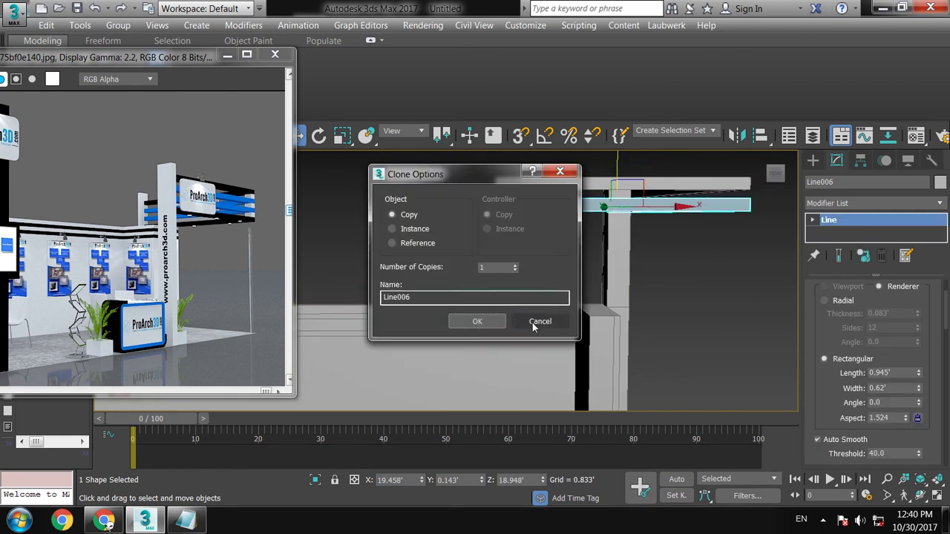
# Cancel the first clone and stack three copies, Line006–Line008, below the beam in Front view
pyautogui.click(532, 321)
pyautogui.keyDown('alt'); pyautogui.moveTo(721, 242); pyautogui.dragTo(627, 174, button='middle'); pyautogui.keyUp('alt')
pyautogui.hotkey('alt', 'w')
pyautogui.hotkey('alt', 'w')
pyautogui.scroll(-3, 596, 244)
pyautogui.scroll(-4, 582, 230)
pyautogui.scroll(5, 582, 230)
pyautogui.keyDown('shift'); pyautogui.moveTo(578, 199); pyautogui.dragTo(585, 211); pyautogui.keyUp('shift')
pyautogui.click(516, 264)
pyautogui.click(516, 264)
pyautogui.click(484, 321)
# Orbit the Perspective view to inspect the stacked beams, then maximize the Top view
pyautogui.hotkey('alt', 'w')
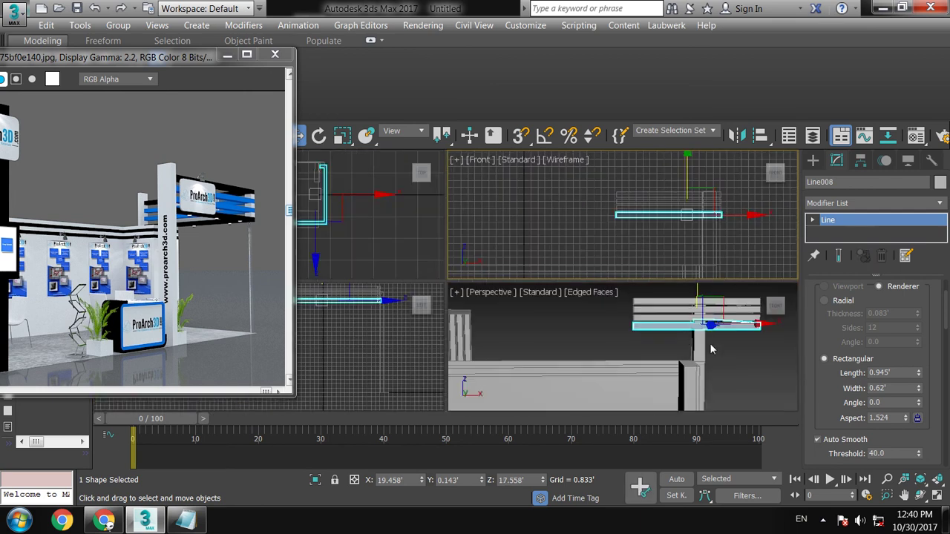
pyautogui.hotkey('alt', 'w')
pyautogui.moveTo(681, 325); pyautogui.dragTo(682, 311, button='middle')
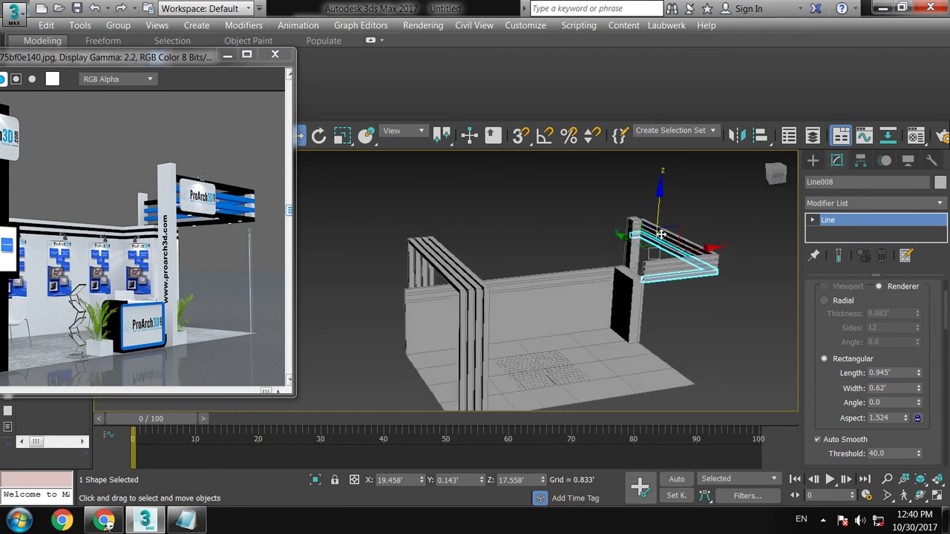
pyautogui.keyDown('alt'); pyautogui.moveTo(675, 306); pyautogui.dragTo(676, 248, button='middle'); pyautogui.keyUp('alt')
pyautogui.scroll(3, 653, 296)
pyautogui.moveTo(653, 296)
pyautogui.keyDown('alt'); pyautogui.mouseDown(button='middle')
pyautogui.moveTo(692, 365)
pyautogui.moveTo(672, 348)
pyautogui.mouseUp(button='middle'); pyautogui.keyUp('alt')
pyautogui.hotkey('alt', 'w')
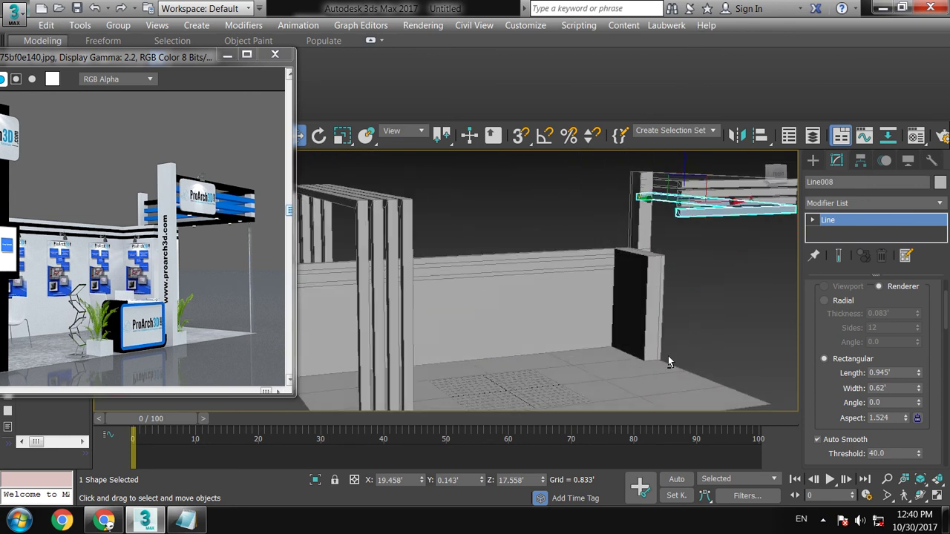
pyautogui.rightClick(423, 266)
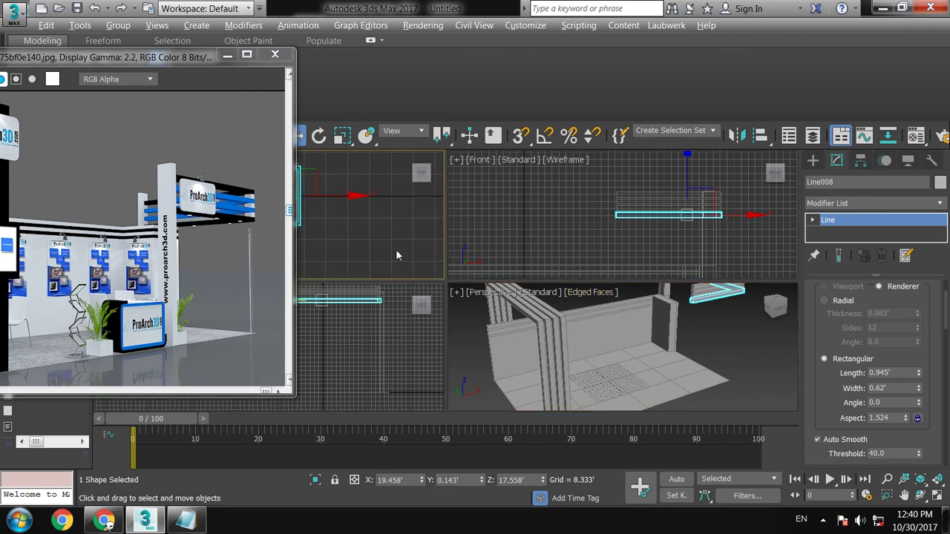
pyautogui.hotkey('alt', 'w')
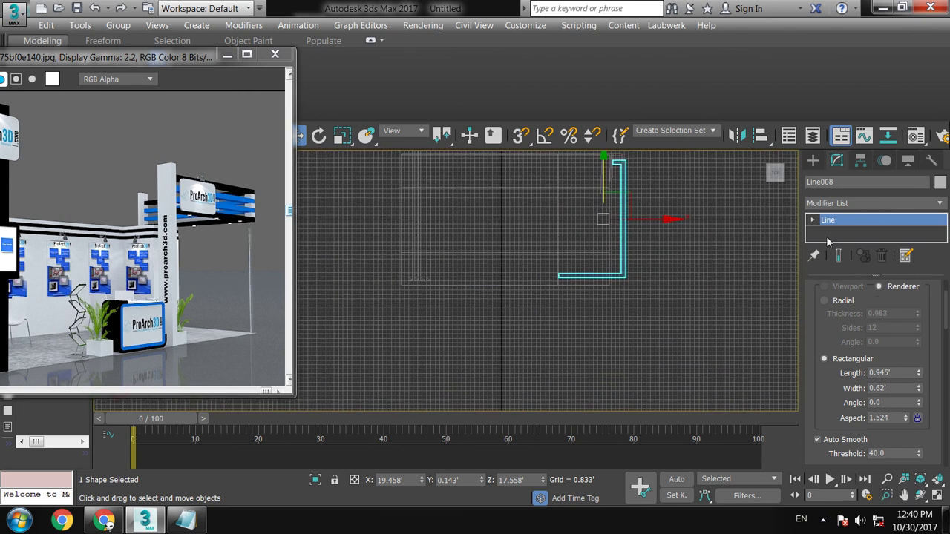
# Draw a small Standard Primitives box footprint in the Top view for the column
pyautogui.click(813, 161)
pyautogui.click(814, 181)
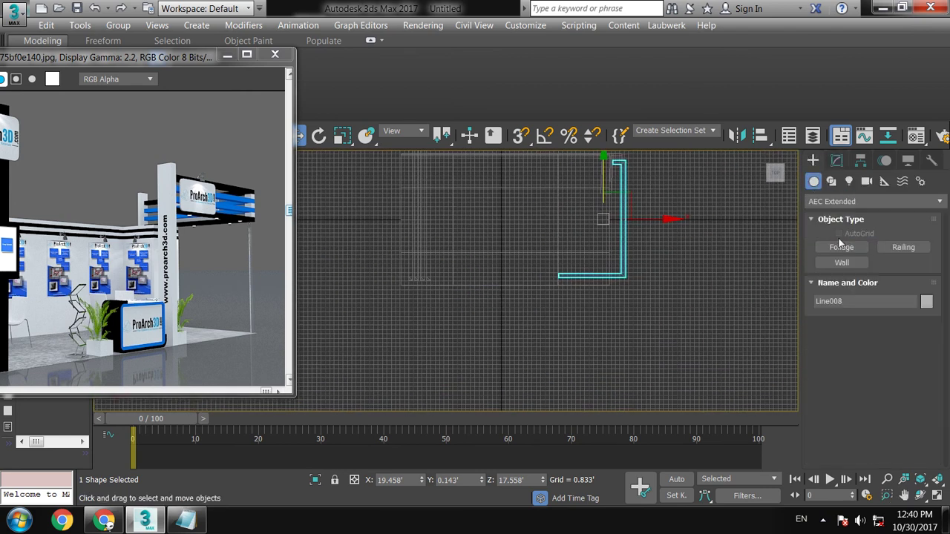
pyautogui.click(833, 202)
pyautogui.scroll(1, 847, 214)
pyautogui.click(848, 215)
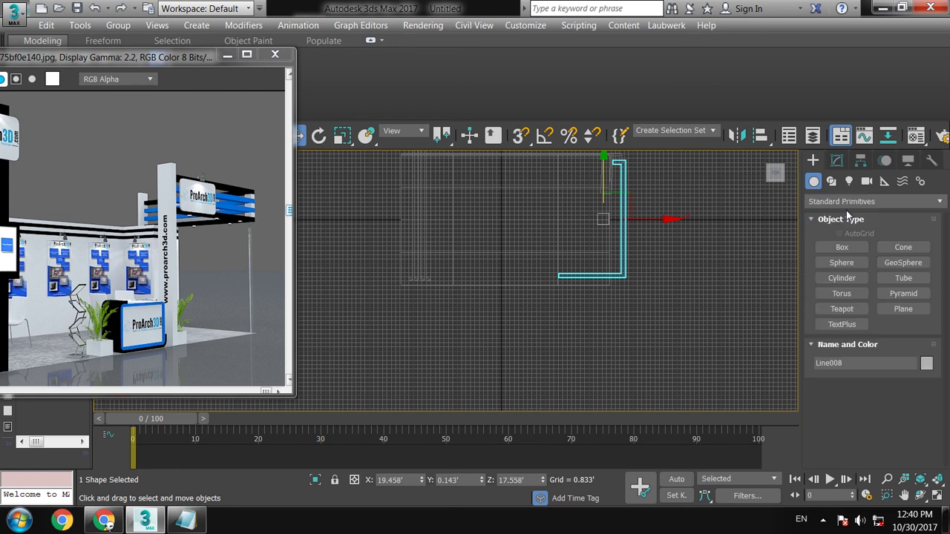
pyautogui.click(842, 247)
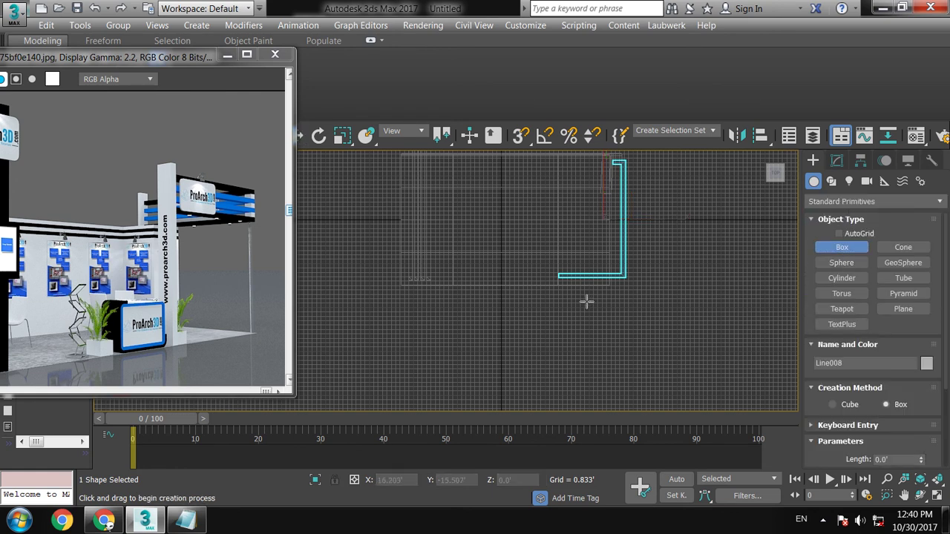
pyautogui.scroll(3, 586, 302)
pyautogui.moveTo(521, 238); pyautogui.dragTo(527, 258)
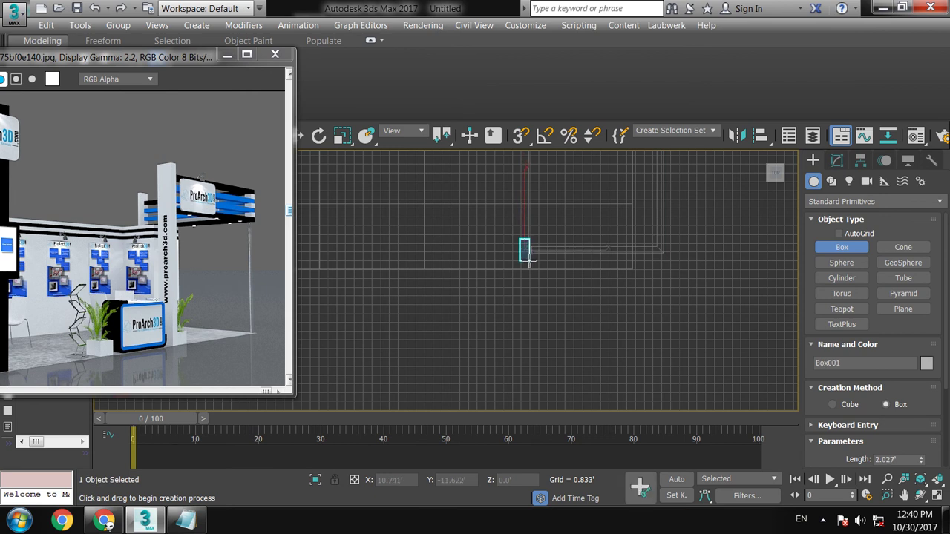
pyautogui.rightClick(594, 258)
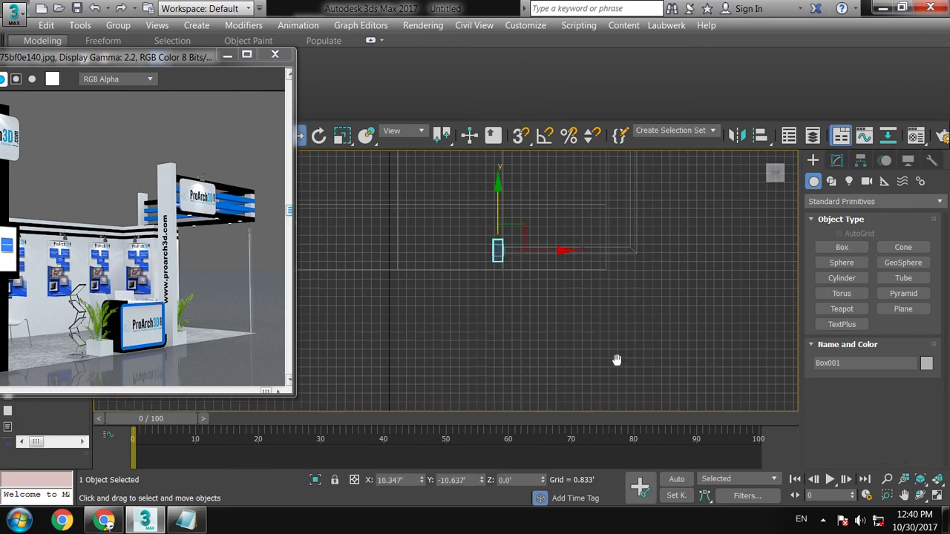
# Switch to Perspective and orbit around the new box, bringing the reference image into view
pyautogui.hotkey('alt', 'w')
pyautogui.hotkey('alt', 'w')
pyautogui.moveTo(647, 344)
pyautogui.keyDown('alt'); pyautogui.mouseDown(button='middle')
pyautogui.moveTo(636, 282)
pyautogui.moveTo(634, 299)
pyautogui.moveTo(579, 307)
pyautogui.mouseUp(button='middle'); pyautogui.keyUp('alt')
pyautogui.moveTo(113, 63)
pyautogui.mouseDown()
pyautogui.moveTo(290, 64)
pyautogui.moveTo(260, 63)
pyautogui.mouseUp()
pyautogui.moveTo(598, 300)
pyautogui.keyDown('alt'); pyautogui.mouseDown(button='middle')
pyautogui.moveTo(586, 313)
pyautogui.moveTo(559, 299)
pyautogui.mouseUp(button='middle'); pyautogui.keyUp('alt')
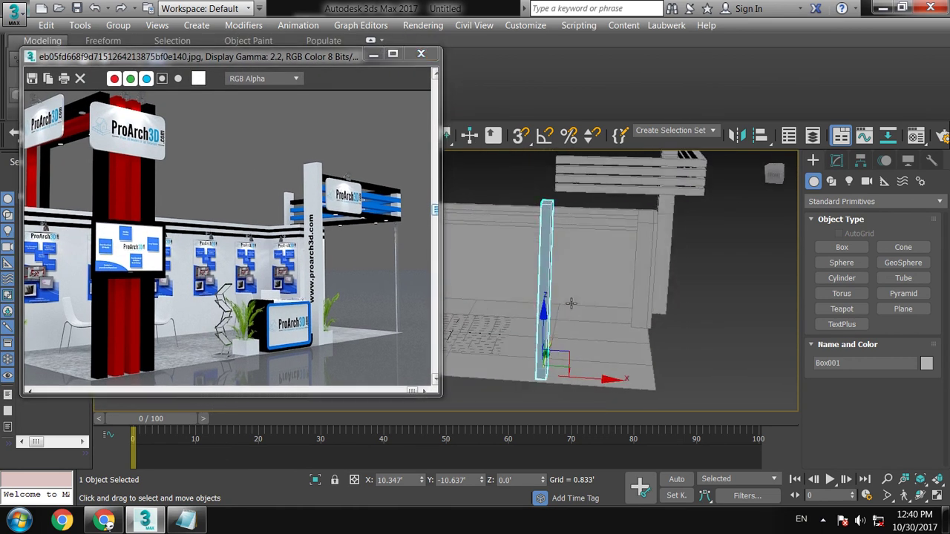
# Convert the box to Editable Poly and raise its top vertices into a tall column
pyautogui.rightClick(546, 218)
pyautogui.moveTo(576, 381)
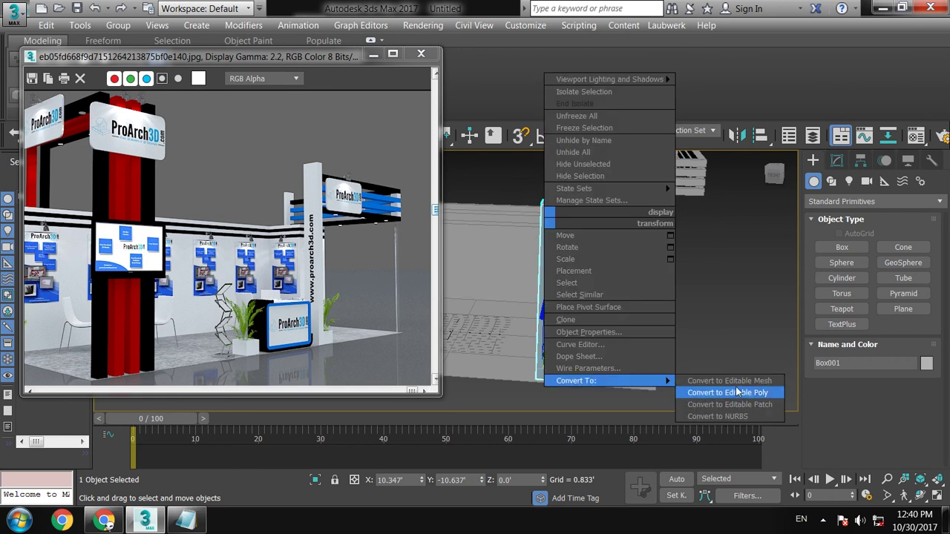
pyautogui.click(727, 393)
pyautogui.press('1')
pyautogui.click(503, 214)
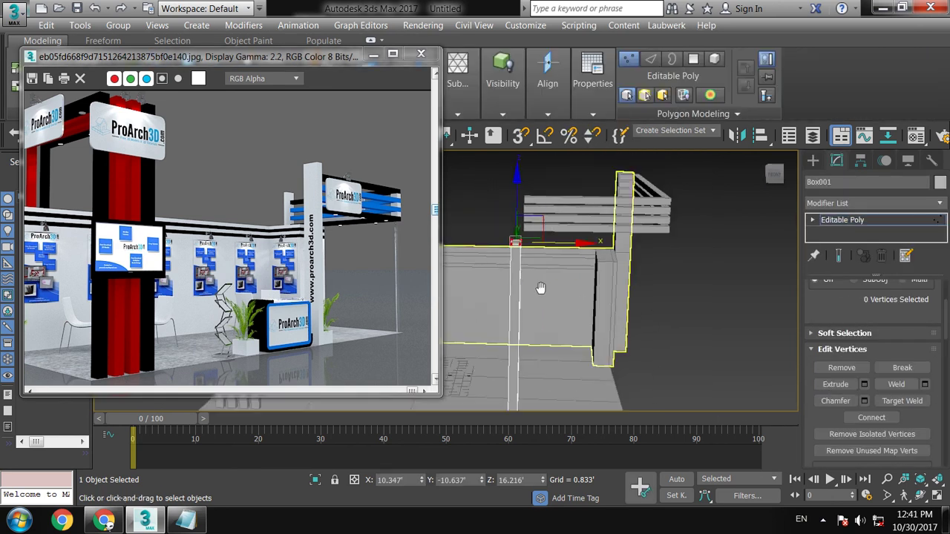
pyautogui.moveTo(501, 179); pyautogui.dragTo(507, 123)
pyautogui.click(861, 221)
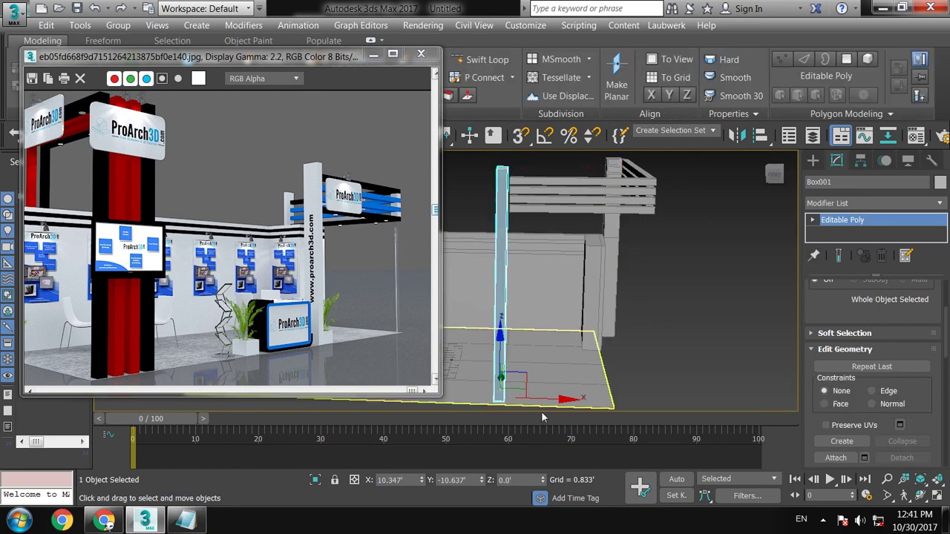
# Orbit around the booth to review it, then bring up the Notepad notes
pyautogui.moveTo(553, 400)
pyautogui.keyDown('alt'); pyautogui.mouseDown(button='middle')
pyautogui.moveTo(663, 243)
pyautogui.moveTo(671, 247)
pyautogui.moveTo(639, 268)
pyautogui.moveTo(700, 267)
pyautogui.moveTo(667, 291)
pyautogui.mouseUp(button='middle'); pyautogui.keyUp('alt')
pyautogui.scroll(-3, 640, 268)
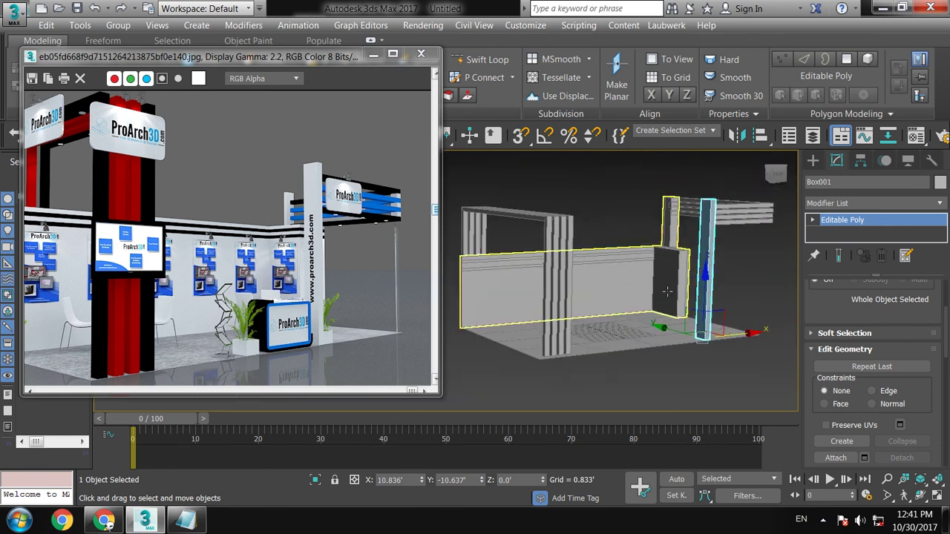
pyautogui.scroll(3, 668, 272)
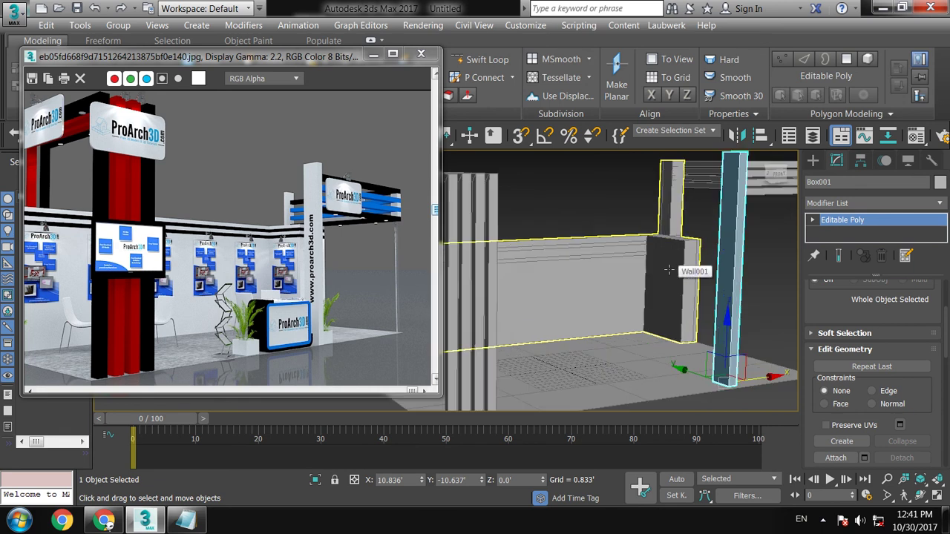
pyautogui.click(186, 519)
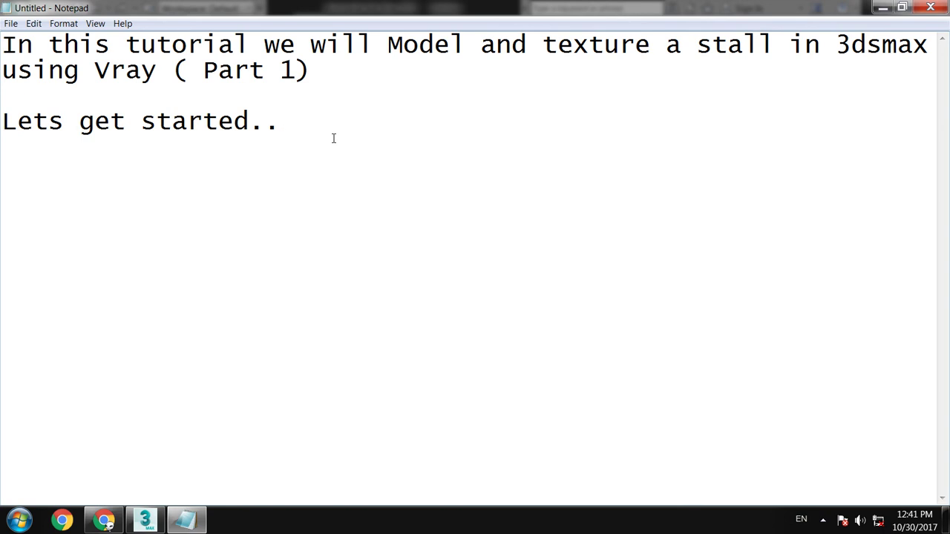
# Add the closing lines 'Thanks for watching.' and 'Continue to part 2', fixing the typo
pyautogui.write('Thanks for ')
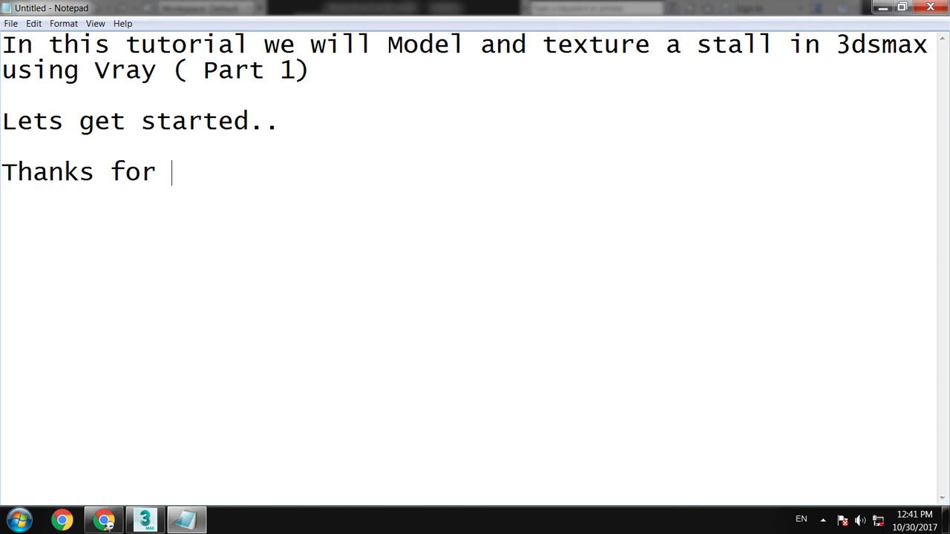
pyautogui.write('wat6ching')
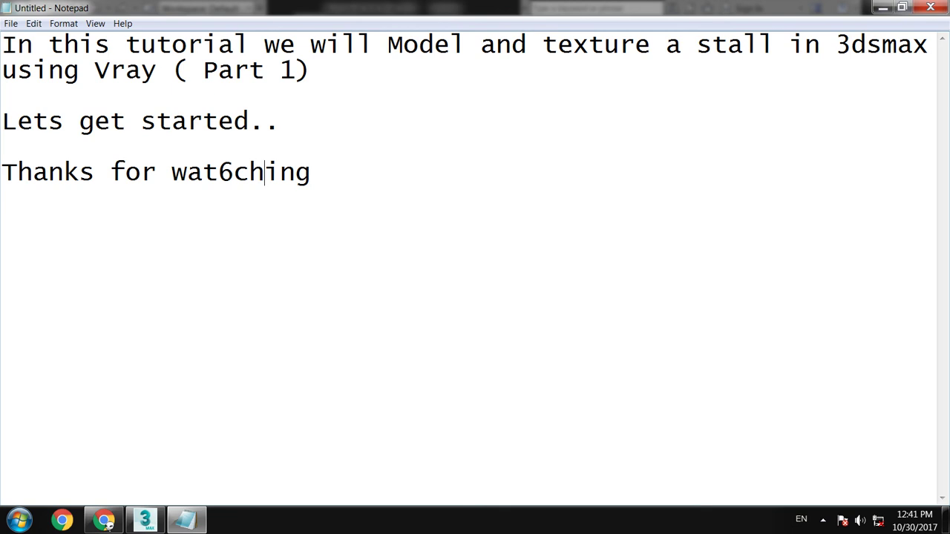
pyautogui.press('BackSpace')
pyautogui.press('Right')
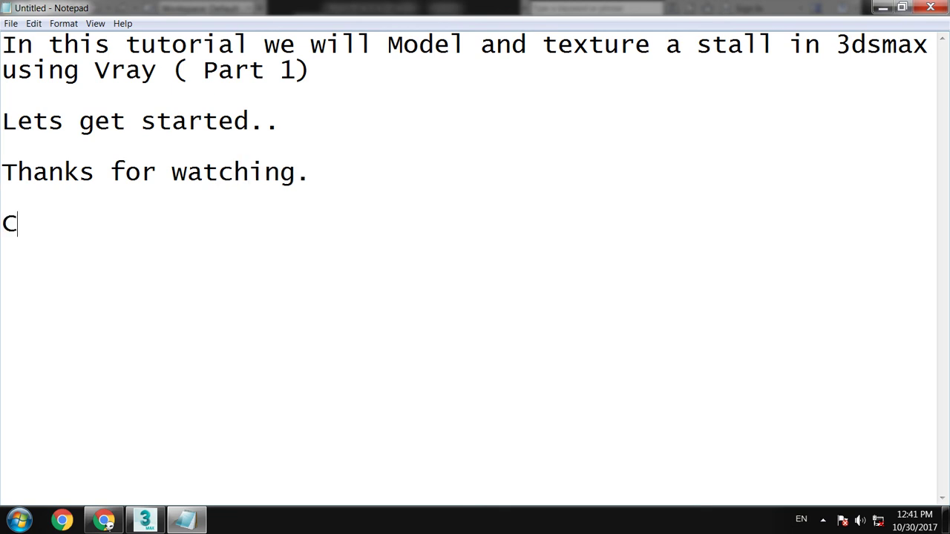
pyautogui.write('inue to part 2')
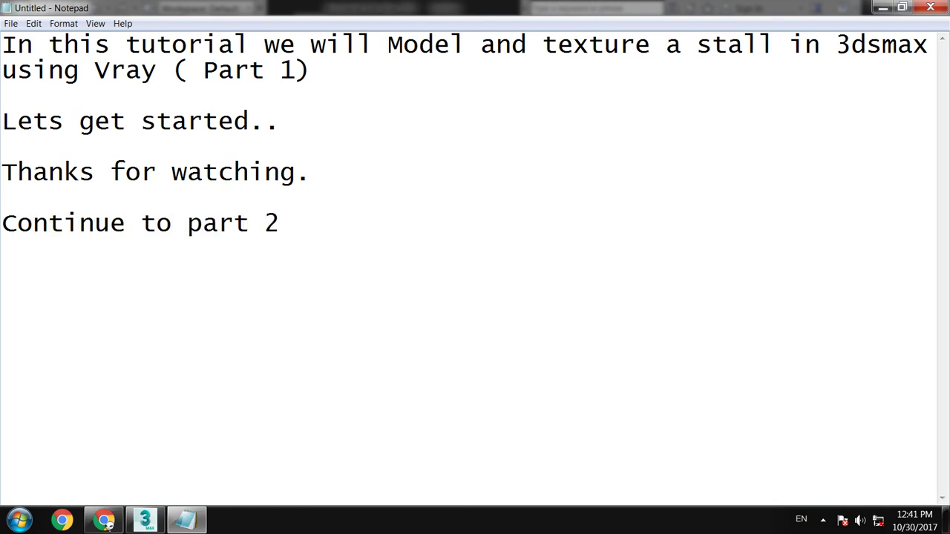